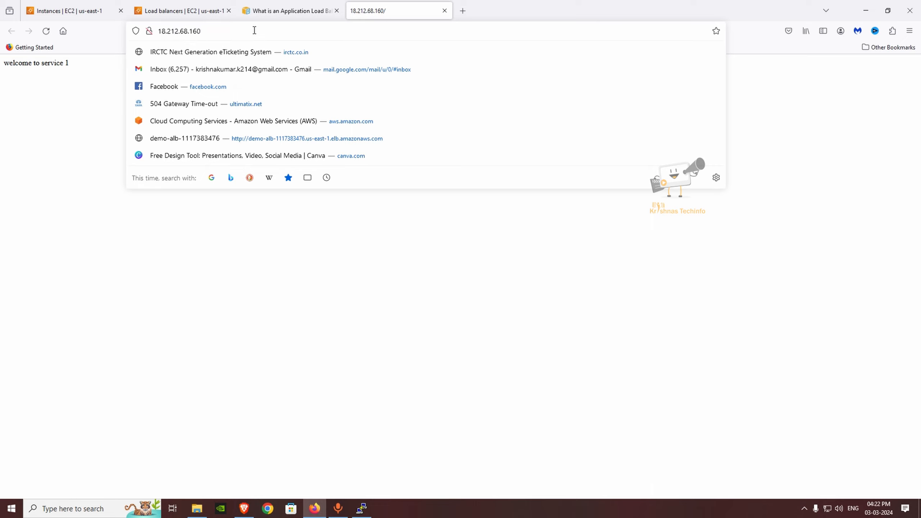
Step: Load the /srv2/ path on the web server at 18.212.68.160
text(/srv2/)
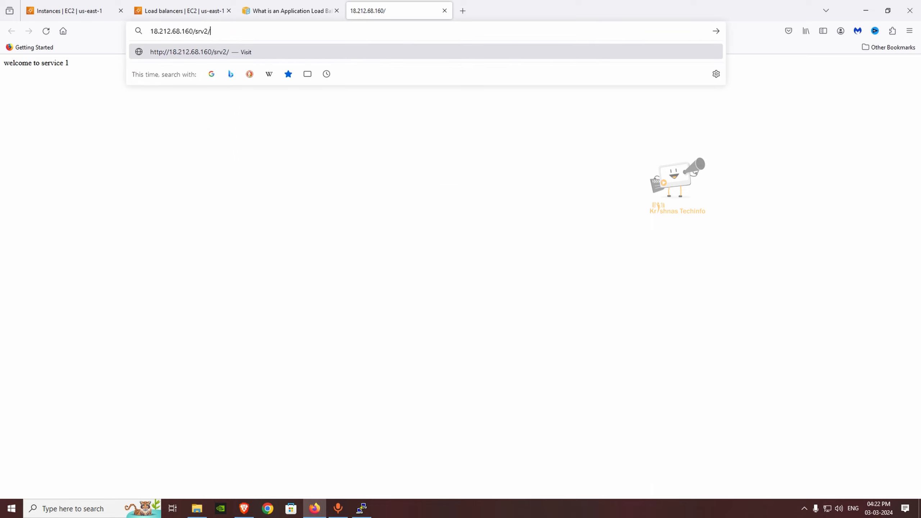
key(Return)
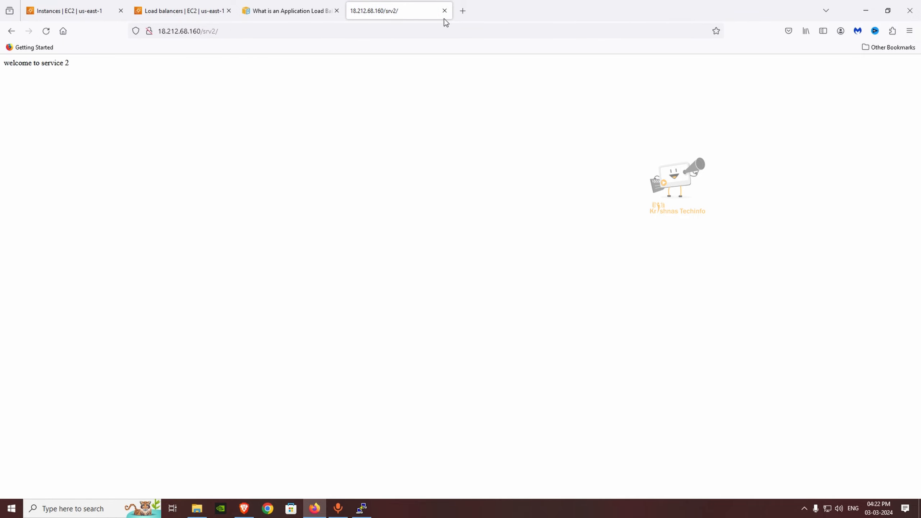
Step: Start creating an Application Load Balancer from the EC2 load balancers page and name it demo-alb
click(190, 10)
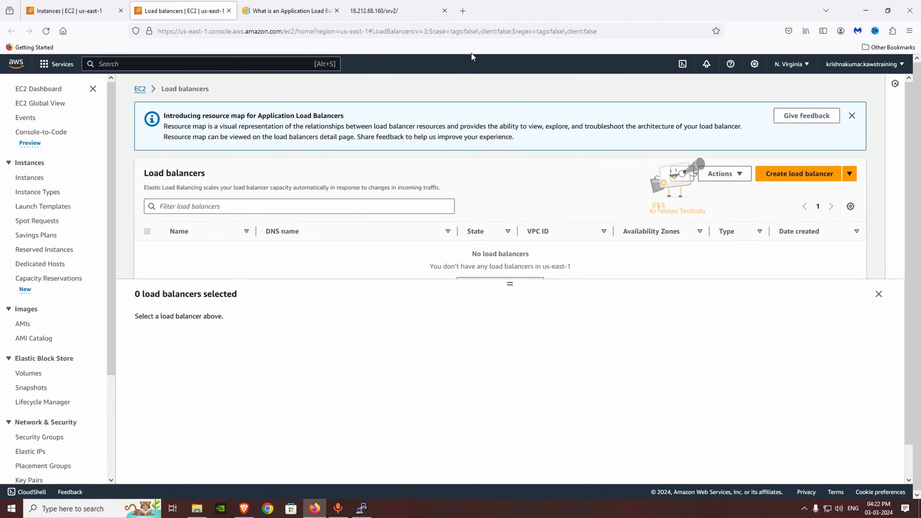
click(851, 116)
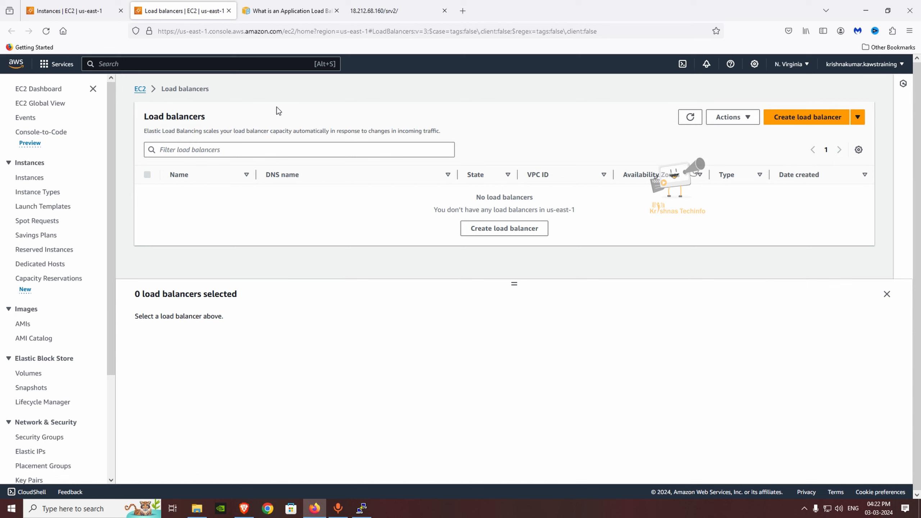
scroll(53, 318, down, 3)
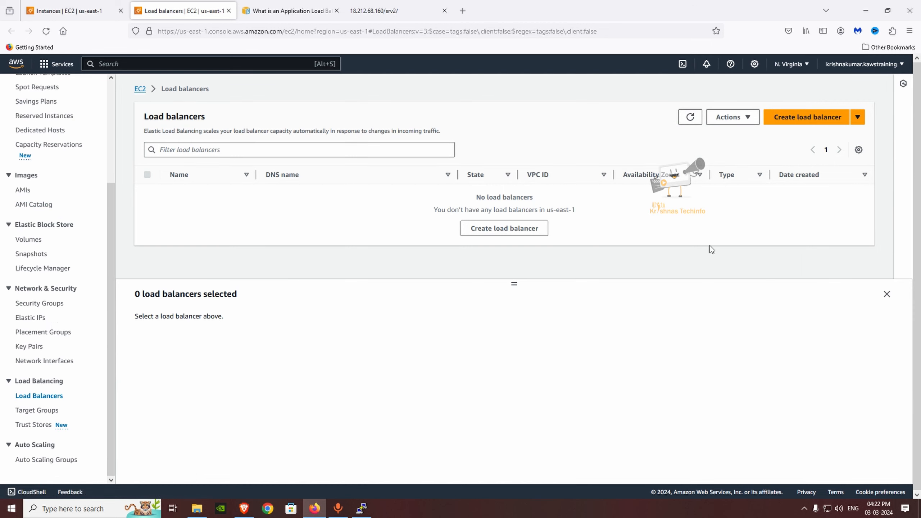
click(796, 117)
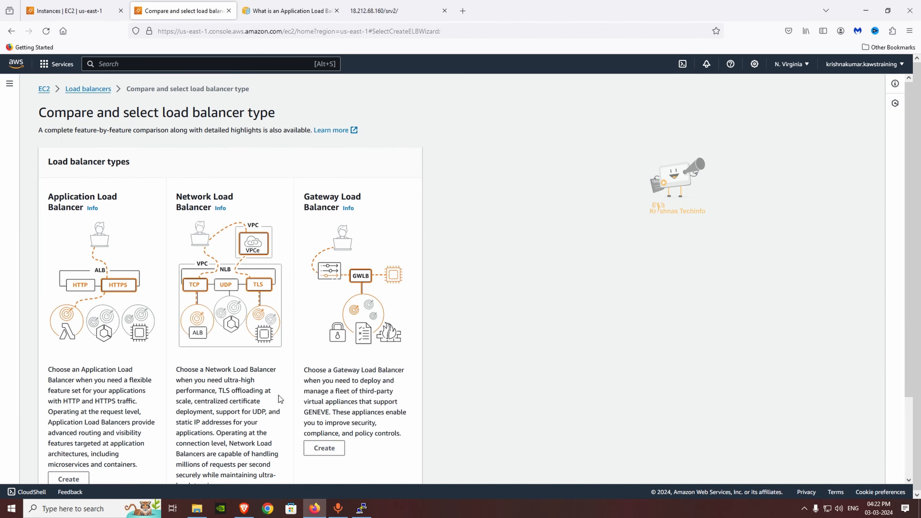
scroll(281, 407, down, 3)
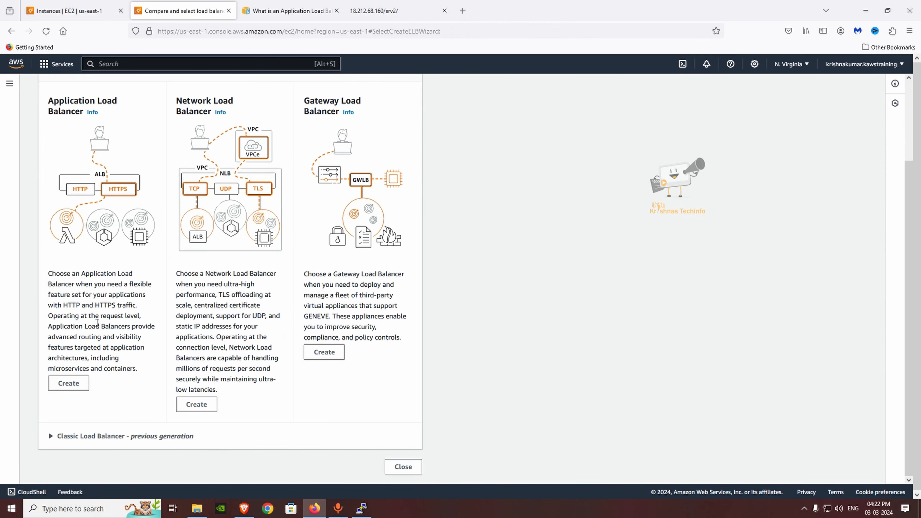
click(68, 384)
text(demo-alb)
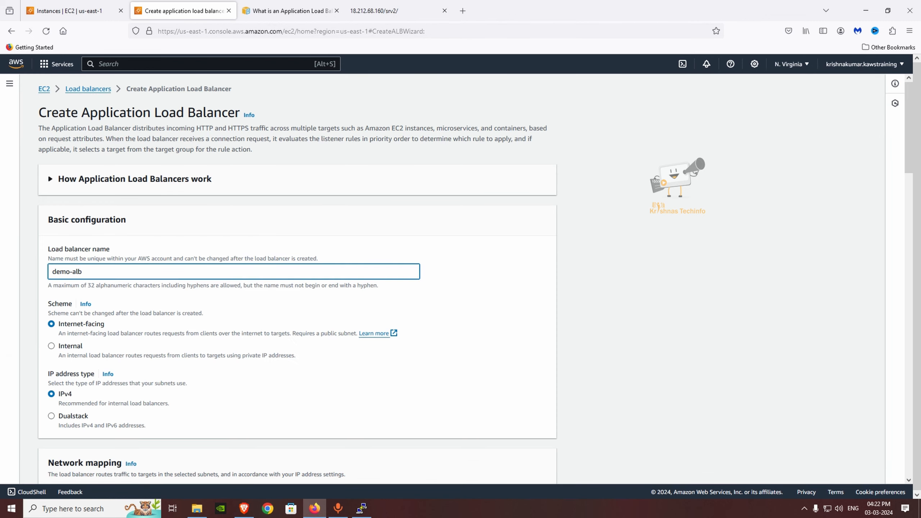
Step: Map the load balancer to the us-east-1a and us-east-1b availability zones in the preselected VPC
scroll(156, 322, down, 4)
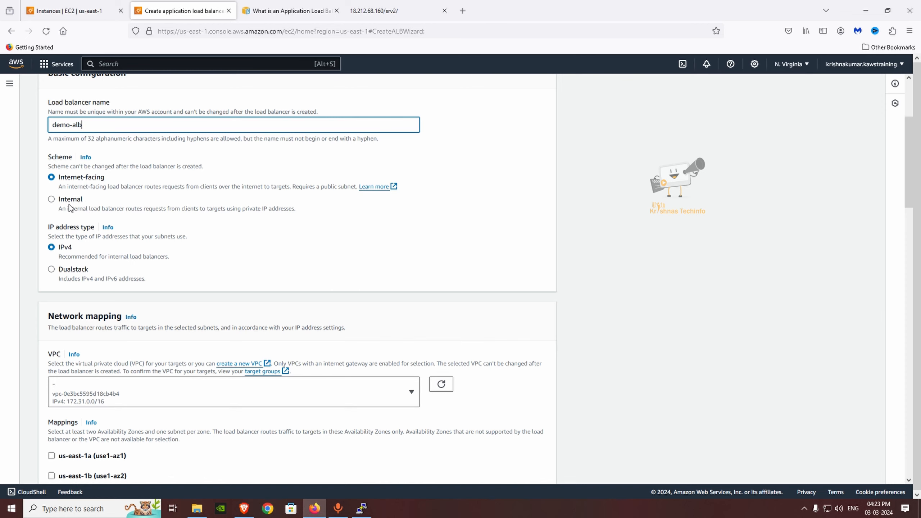
scroll(131, 254, down, 1)
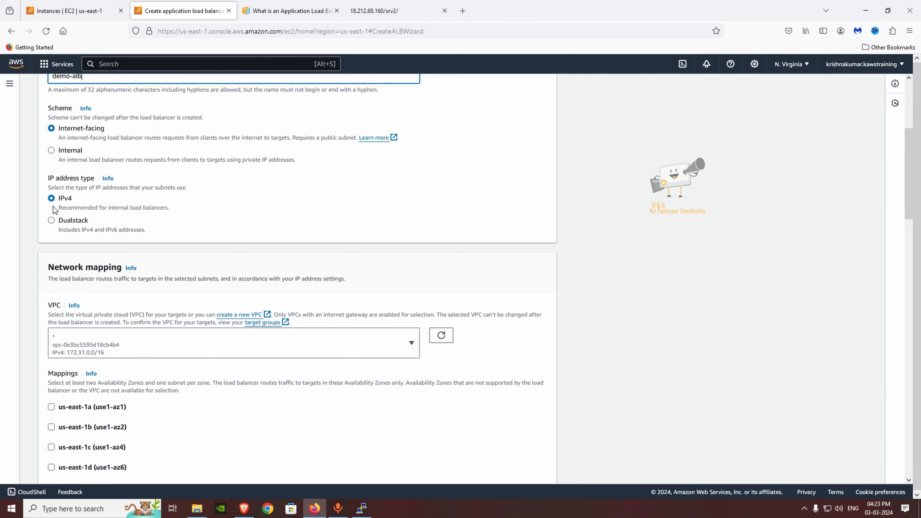
scroll(76, 218, down, 1)
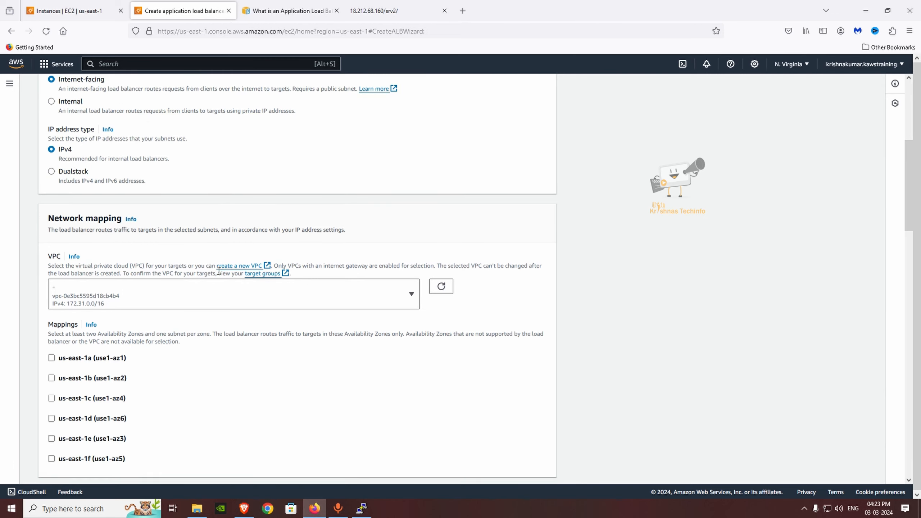
scroll(120, 302, down, 1)
click(119, 256)
click(119, 252)
scroll(98, 299, down, 1)
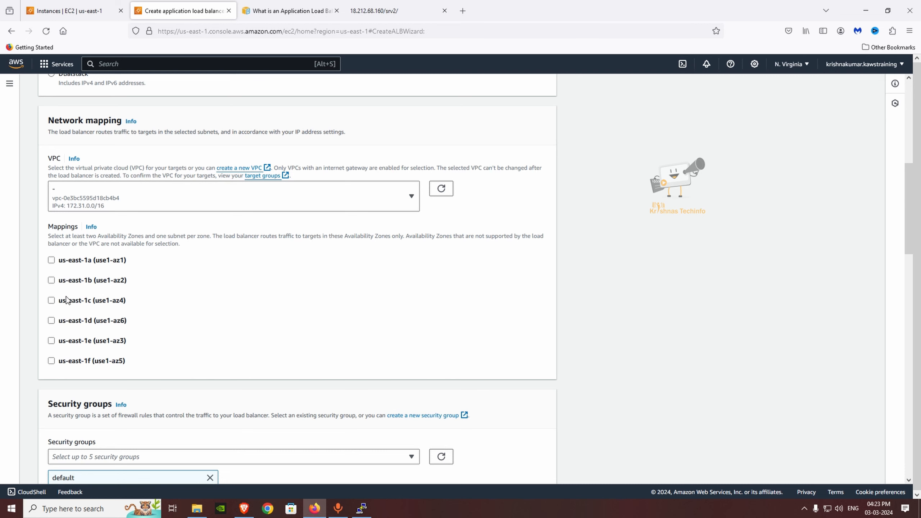
click(51, 260)
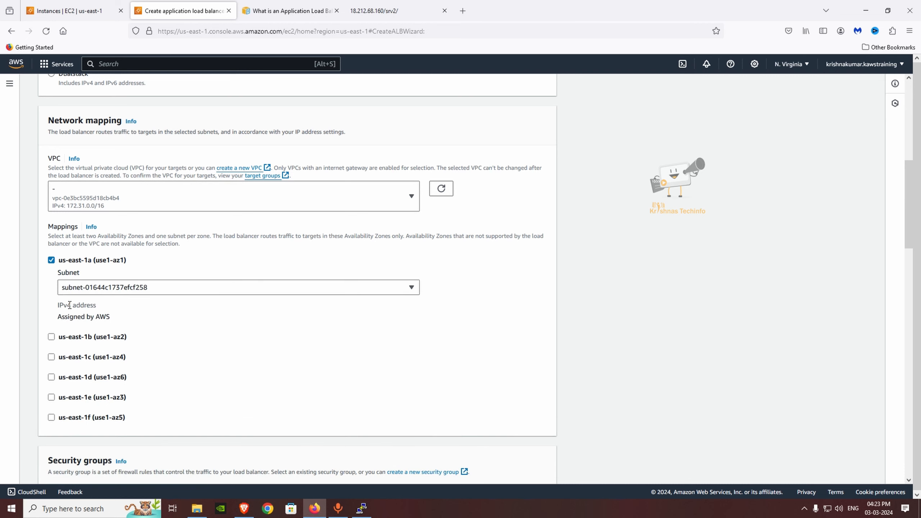
scroll(45, 296, down, 1)
click(51, 288)
Step: Replace the load balancer's default security group with launch-wizard-1
scroll(237, 345, down, 2)
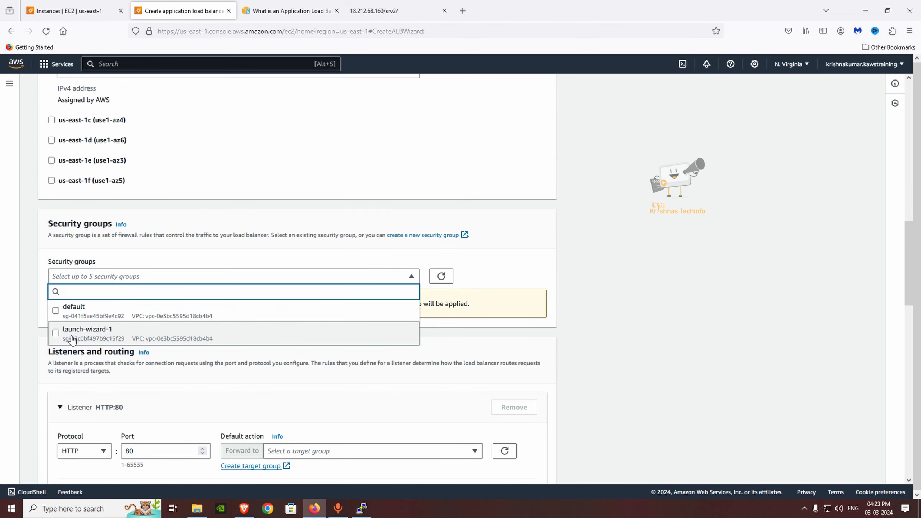
click(73, 340)
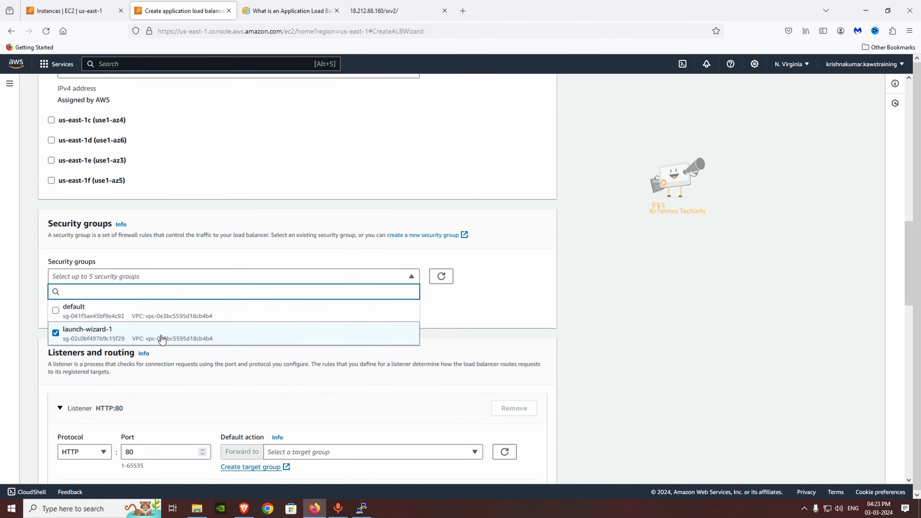
click(489, 333)
Step: Check the existing target groups for the HTTP:80 listener's default action and start creating a new one
scroll(428, 344, down, 5)
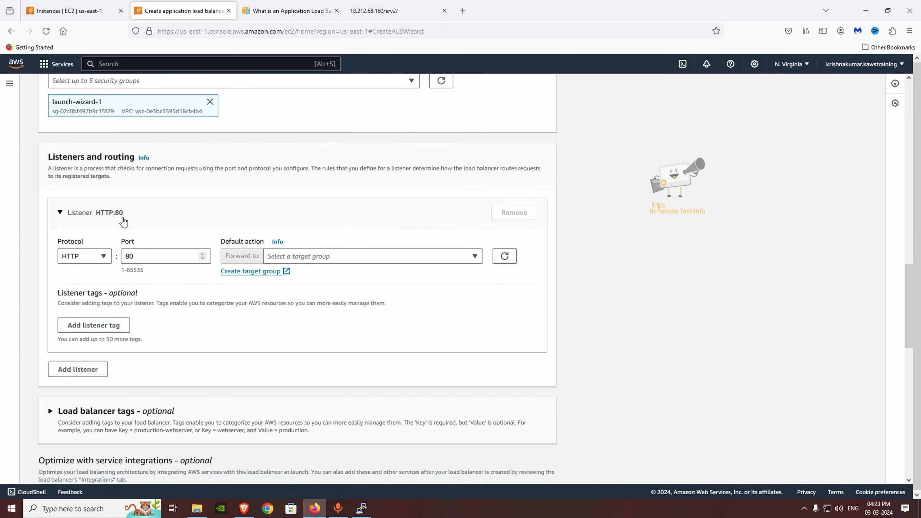
click(331, 259)
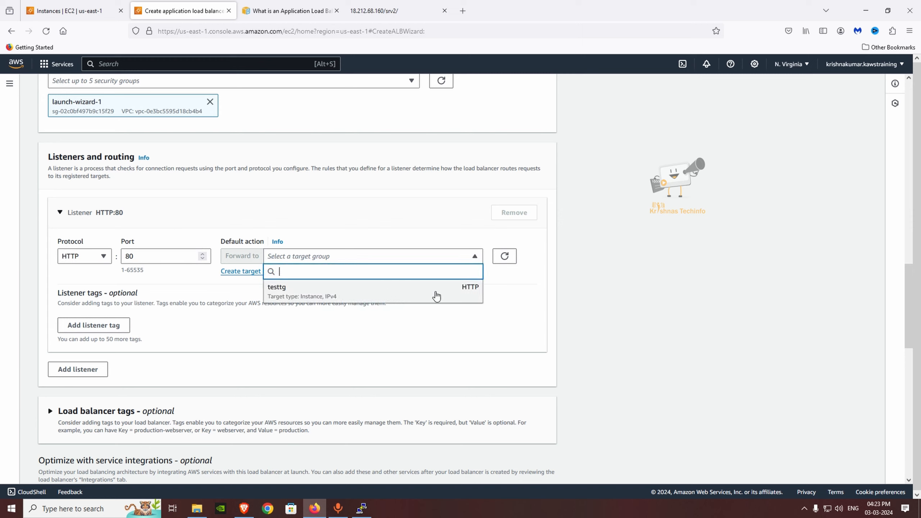
click(349, 262)
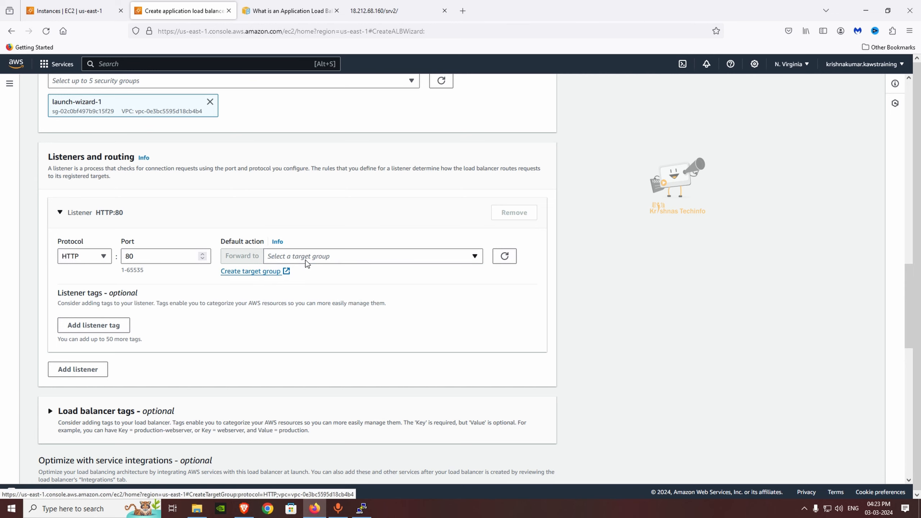
click(255, 276)
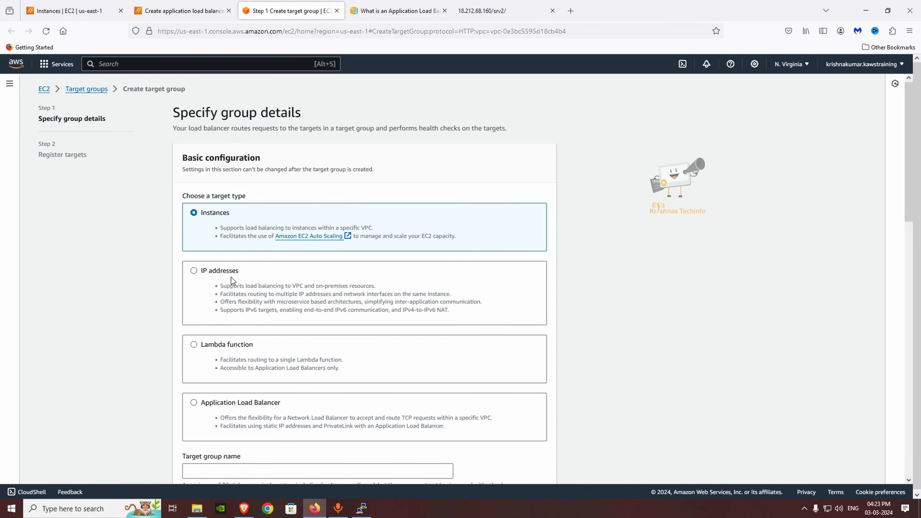
Step: Name the new target group demo-alb-tg, keeping Instances as the target type
scroll(234, 254, down, 2)
scroll(235, 335, down, 4)
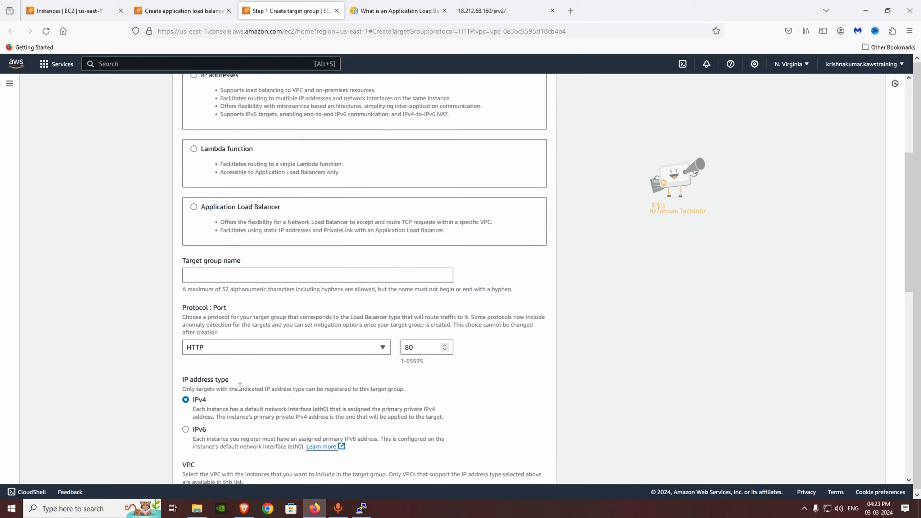
scroll(204, 270, up, 5)
scroll(226, 303, down, 4)
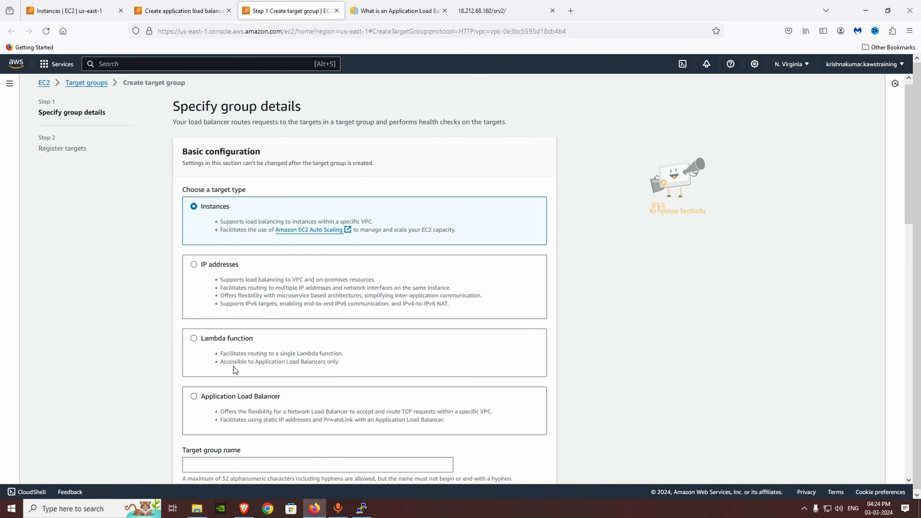
click(221, 317)
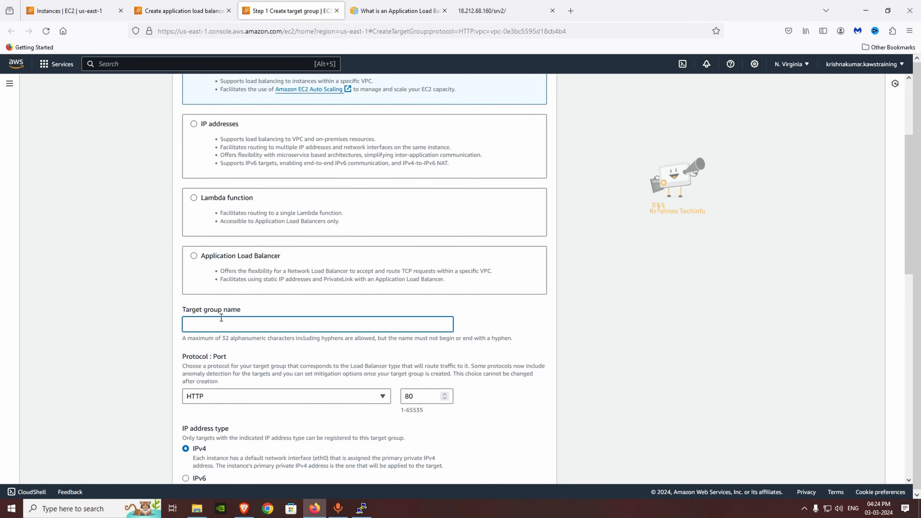
text(demo-alb-tg)
Step: Review the target group's protocol and port, IP address type, VPC and protocol version options
scroll(181, 334, down, 3)
scroll(272, 302, up, 1)
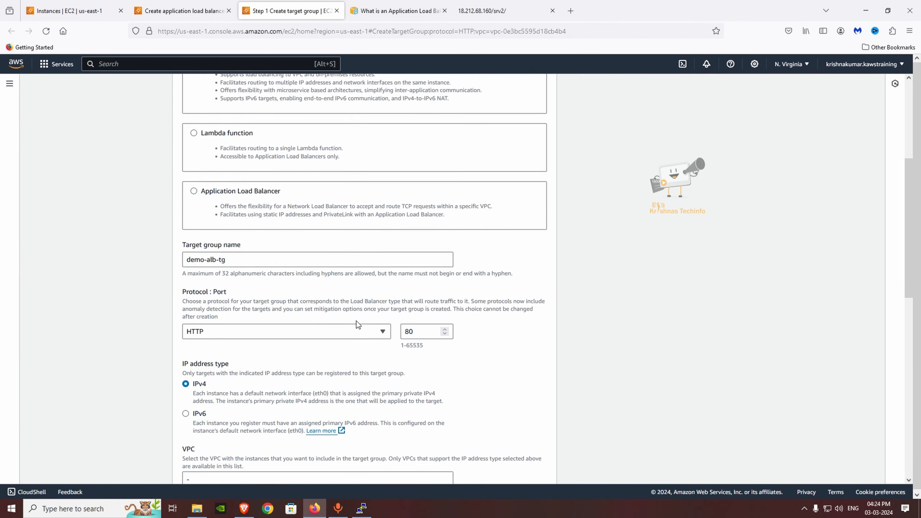
scroll(357, 321, down, 3)
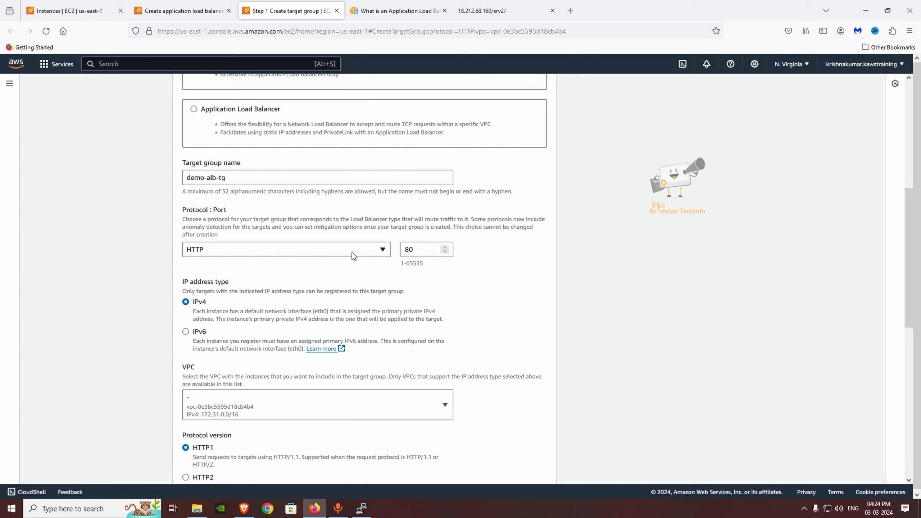
click(354, 255)
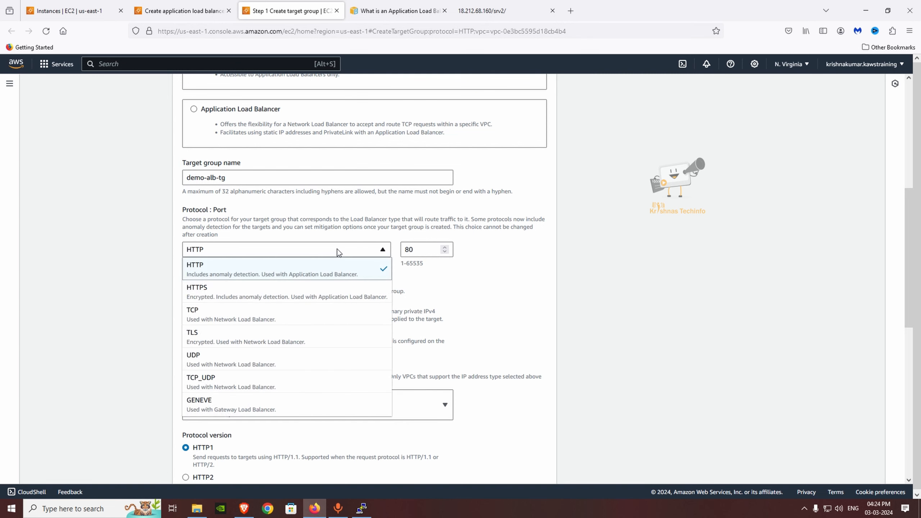
click(314, 256)
scroll(329, 350, down, 3)
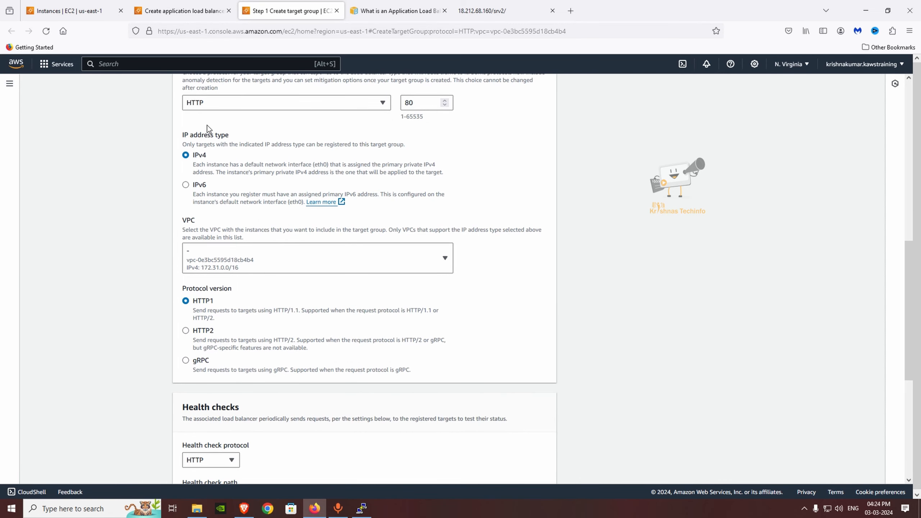
scroll(305, 276, down, 2)
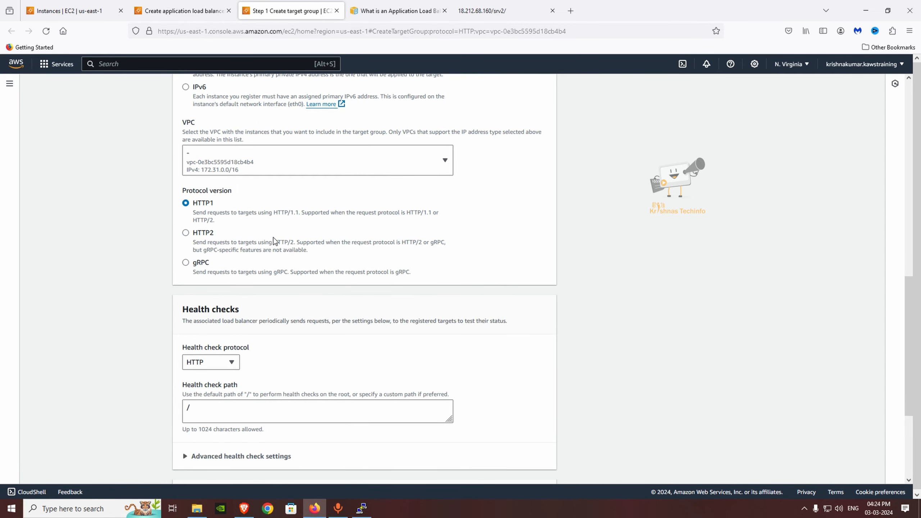
click(300, 159)
click(300, 158)
scroll(315, 265, down, 2)
scroll(294, 272, up, 2)
scroll(252, 297, down, 4)
scroll(239, 261, down, 2)
Step: Choose HTTP as the health check protocol and keep / as the health check path
click(218, 215)
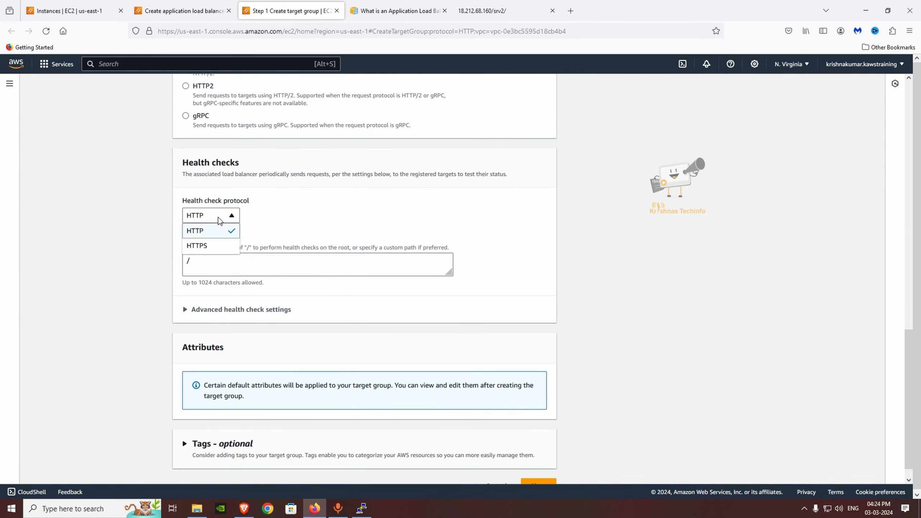
click(218, 231)
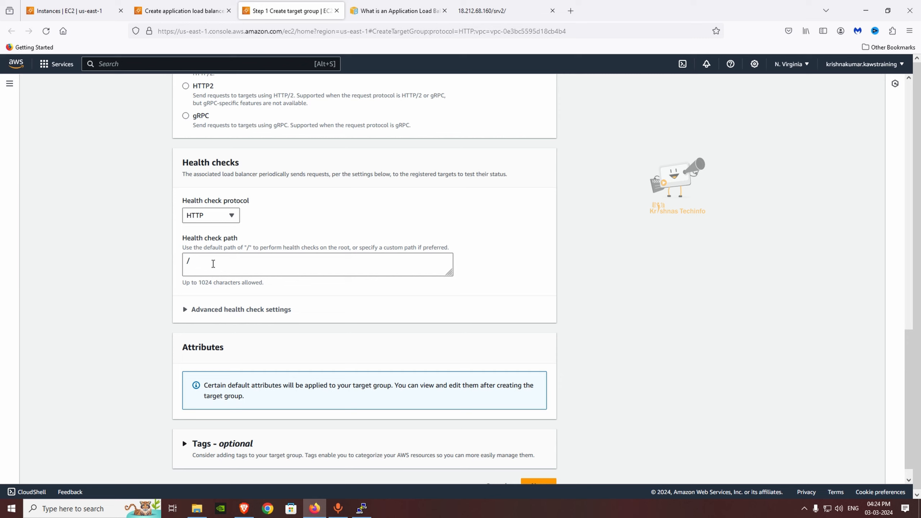
click(214, 263)
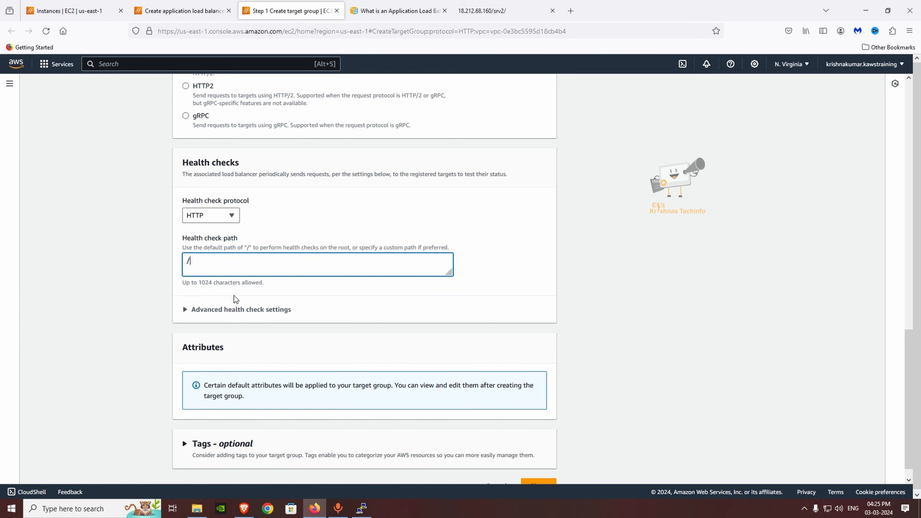
Step: Expand and review the advanced health check settings, and continue to target registration
click(237, 311)
scroll(348, 312, down, 3)
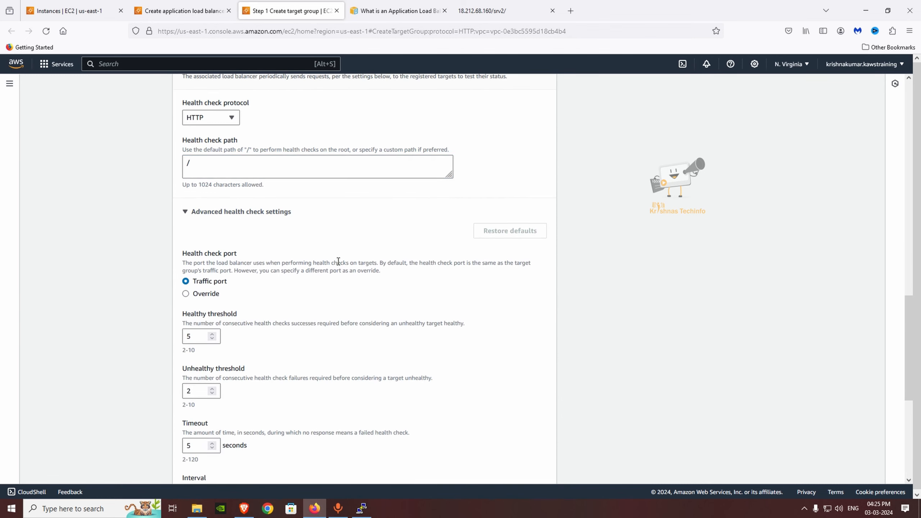
scroll(338, 261, down, 4)
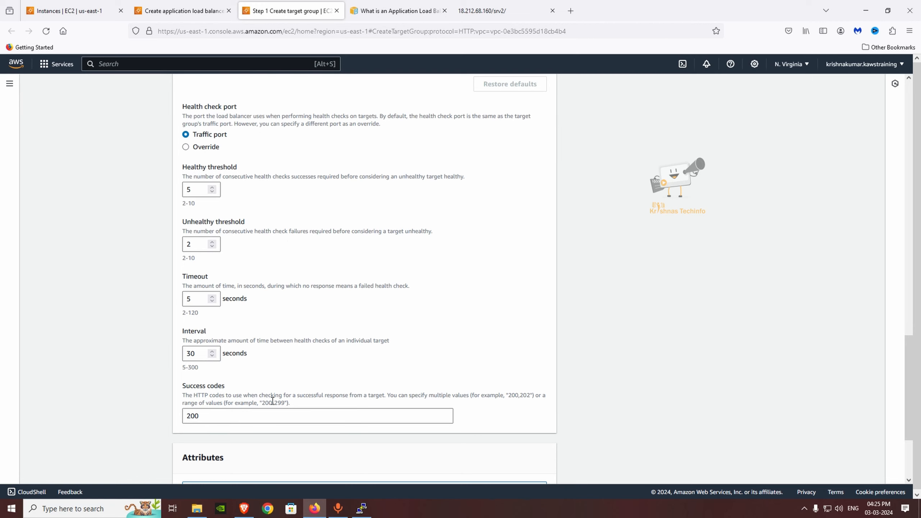
scroll(427, 427, down, 5)
click(544, 466)
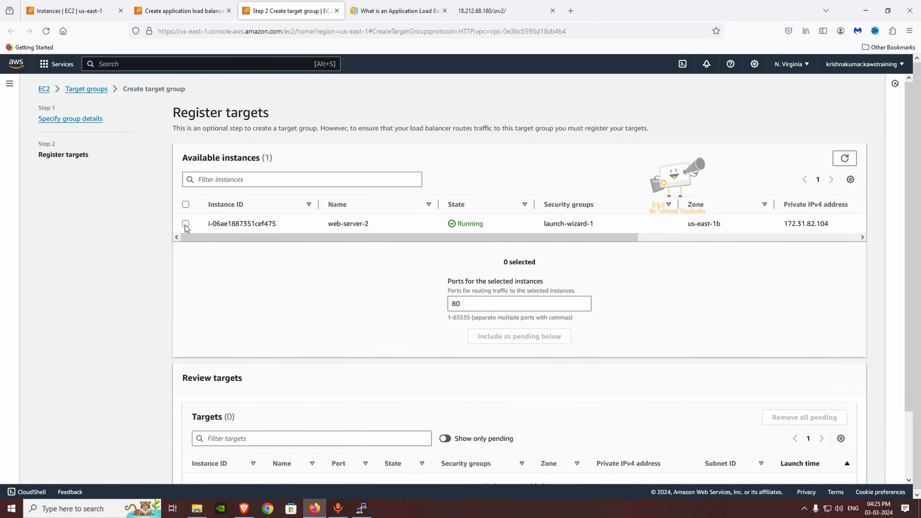
Step: Include the web-server-2 instance as a pending target on port 80 and create the target group
click(186, 224)
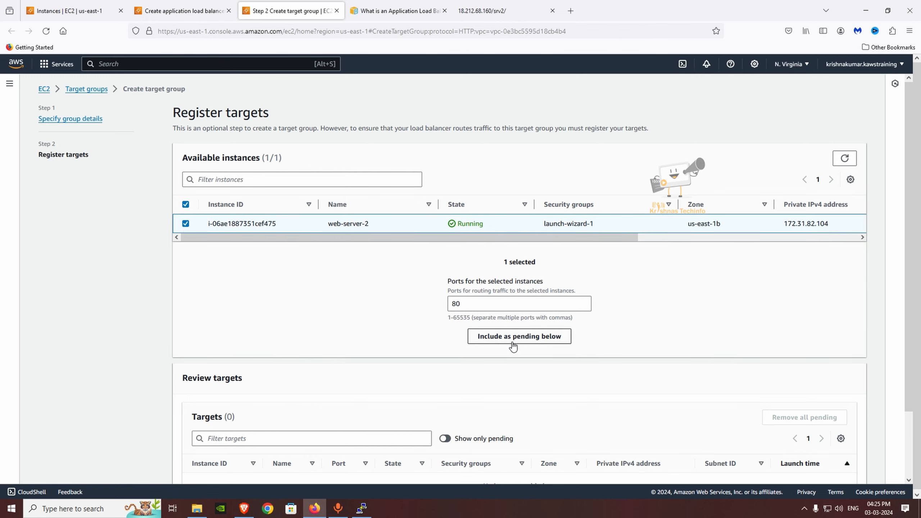
scroll(464, 331, down, 2)
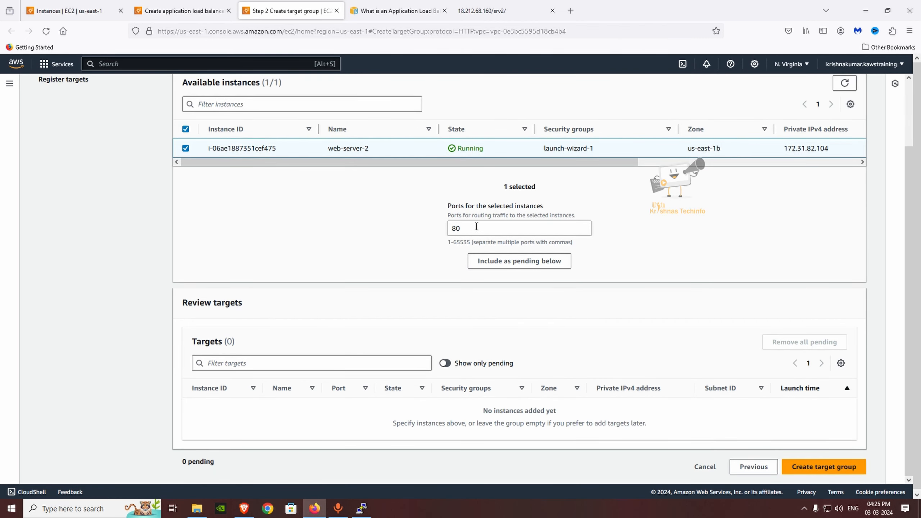
scroll(464, 244, up, 2)
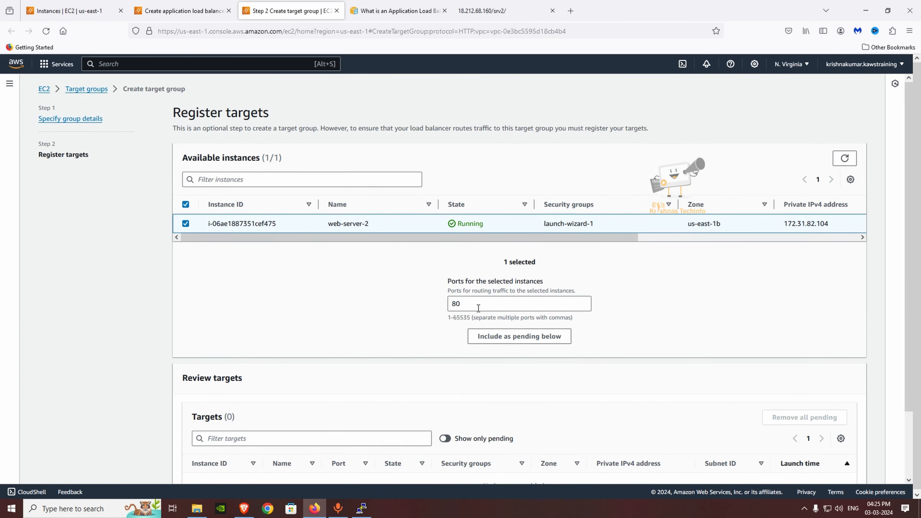
scroll(462, 306, down, 1)
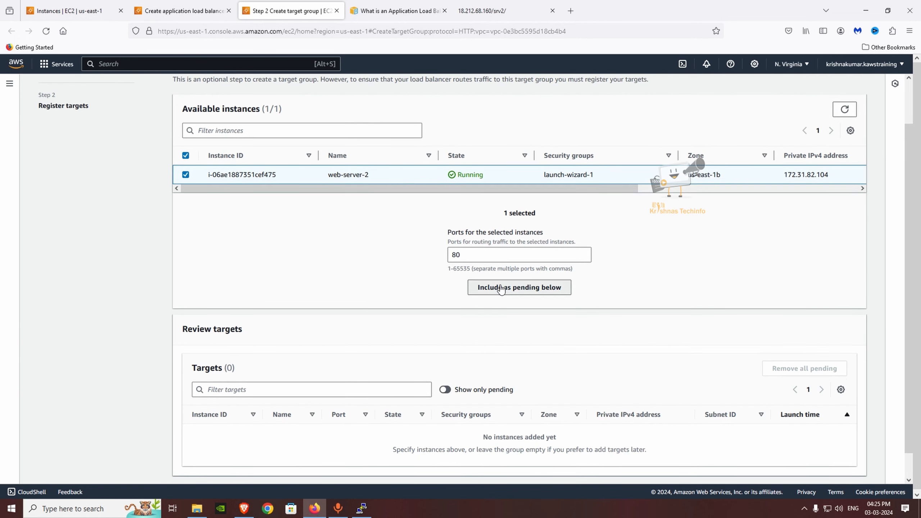
click(519, 287)
scroll(535, 391, down, 1)
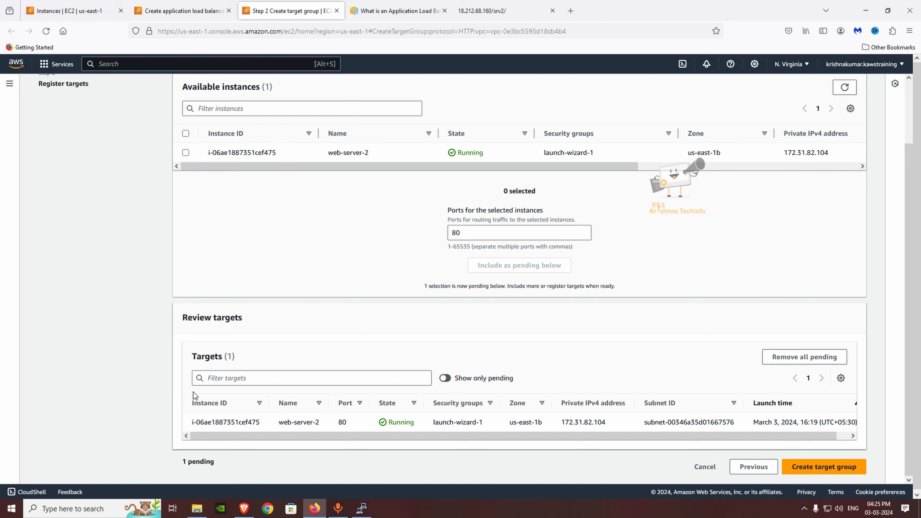
click(844, 468)
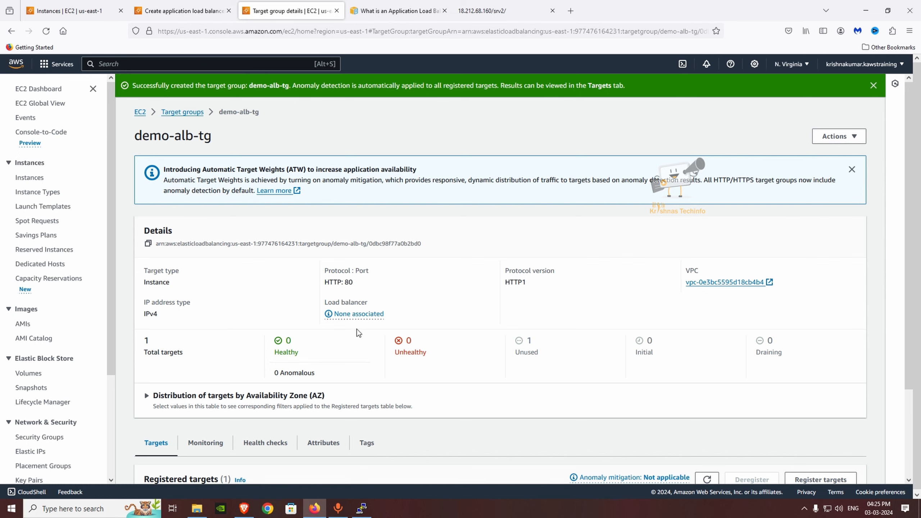
Step: Refresh the registered targets of demo-alb-tg and check the health status of web-server-2
scroll(396, 373, down, 3)
click(706, 372)
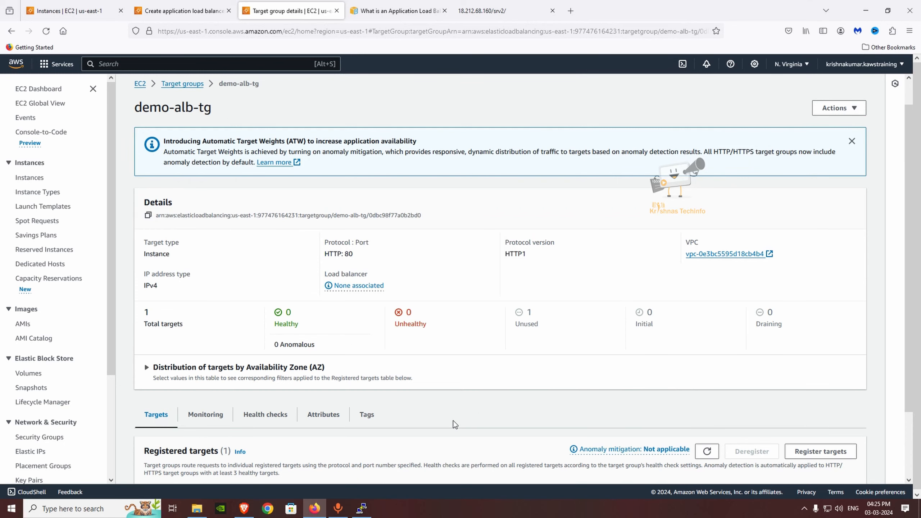
scroll(508, 401, down, 2)
click(706, 380)
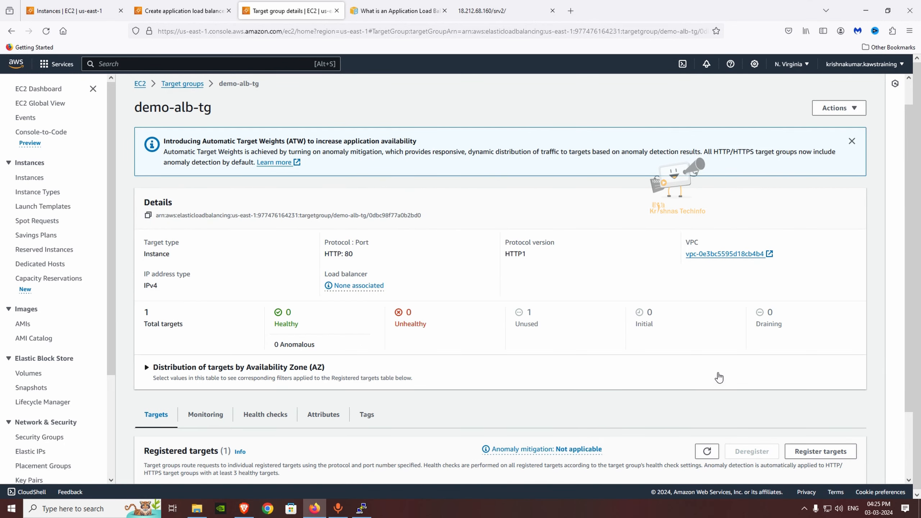
scroll(327, 442, down, 2)
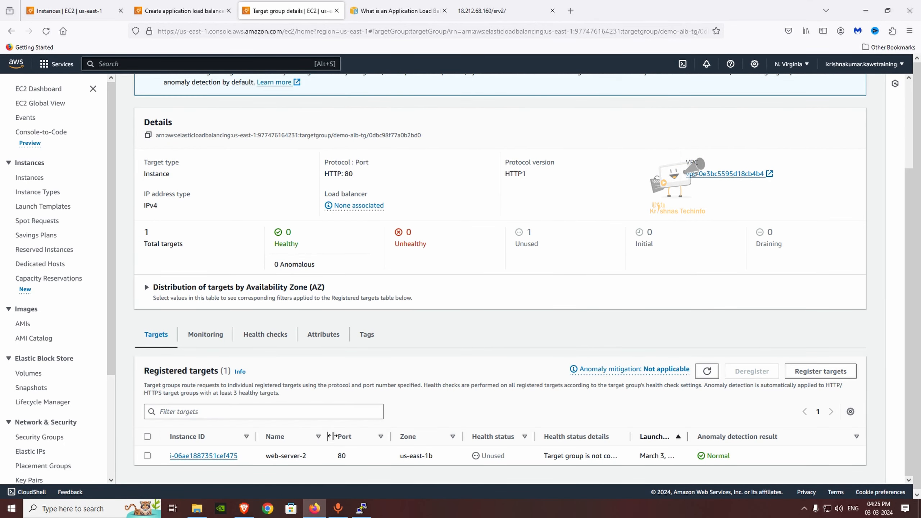
click(713, 375)
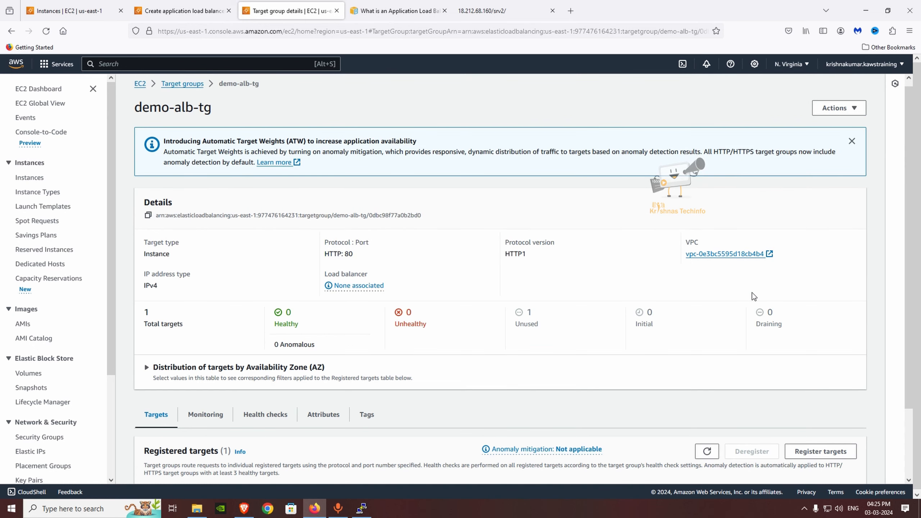
scroll(713, 382, down, 2)
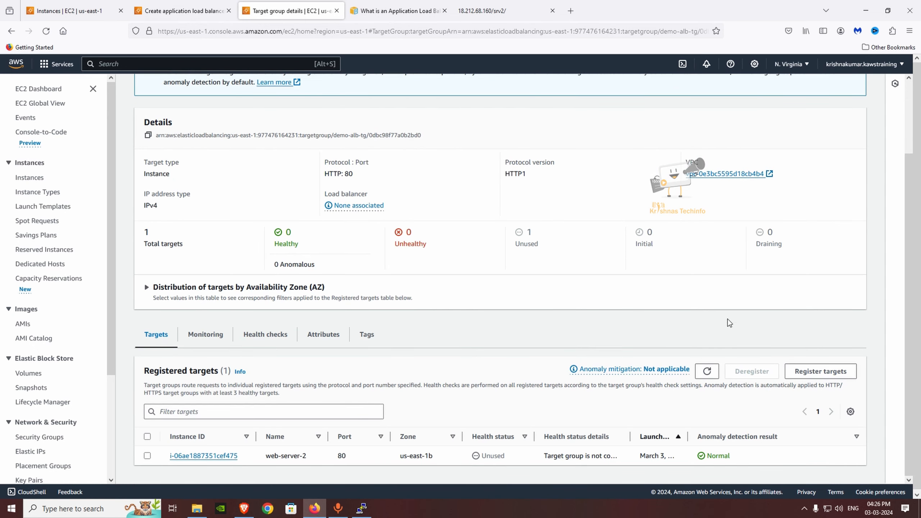
scroll(335, 459, down, 2)
click(707, 371)
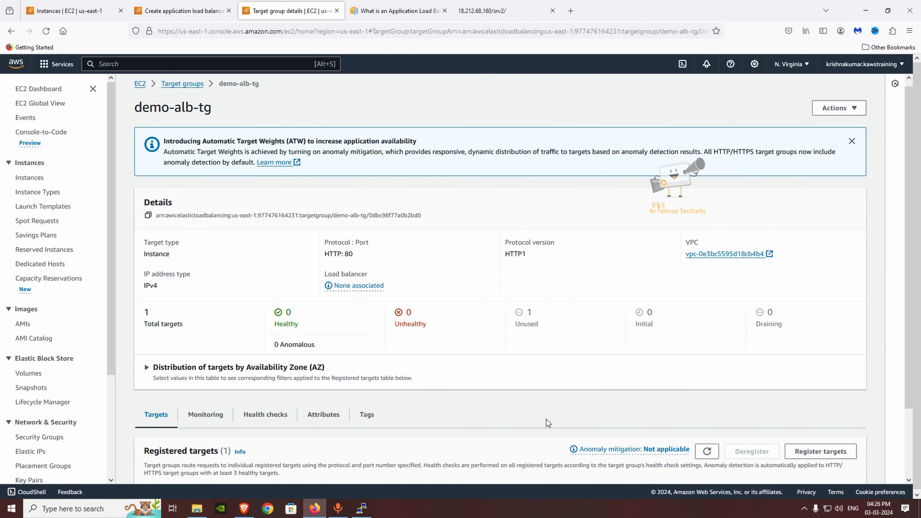
scroll(467, 425, down, 1)
Step: Return to the load balancer form, reload the target groups and forward the HTTP:80 listener to demo-alb-tg
key(ctrl+Page_Up)
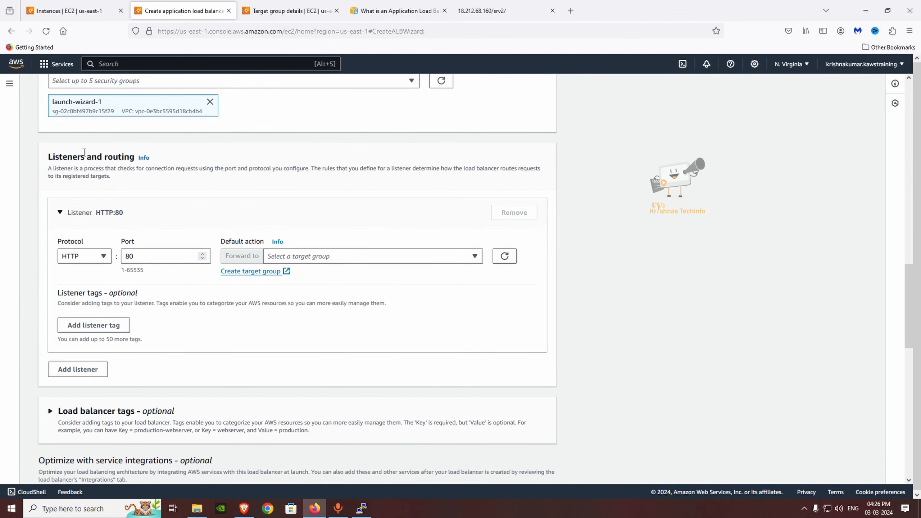
scroll(280, 332, up, 5)
scroll(280, 332, down, 5)
click(446, 256)
click(504, 256)
click(387, 261)
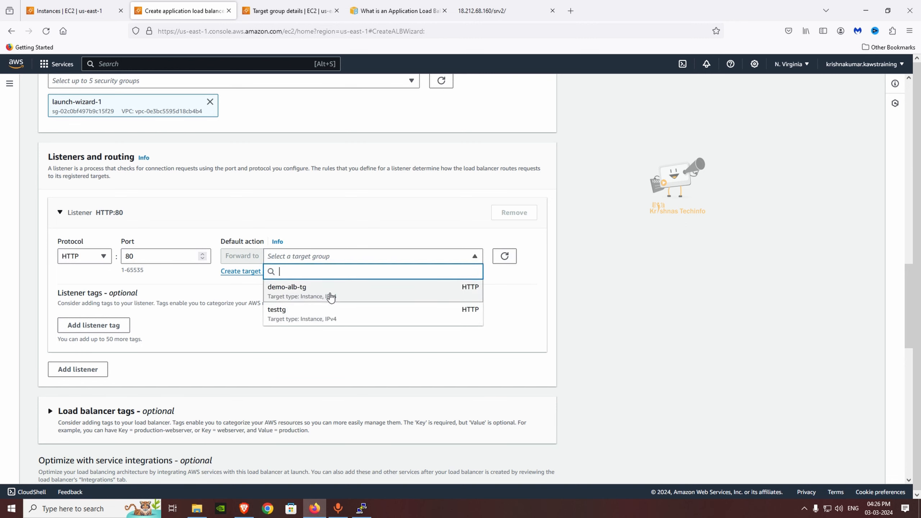
click(359, 297)
Step: Review the optional load balancer tags and service integrations, leaving them unset, and create the load balancer
scroll(326, 352, down, 4)
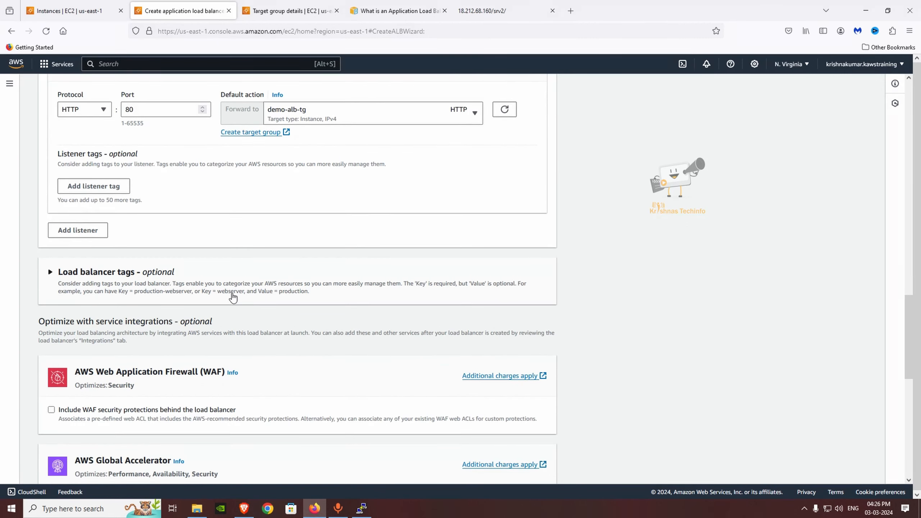
scroll(128, 278, down, 2)
click(86, 175)
scroll(100, 235, up, 2)
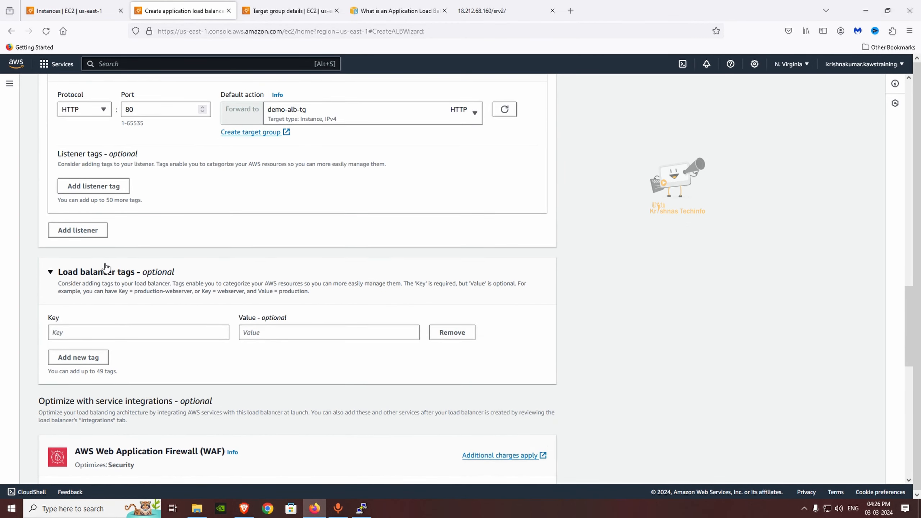
scroll(155, 310, down, 5)
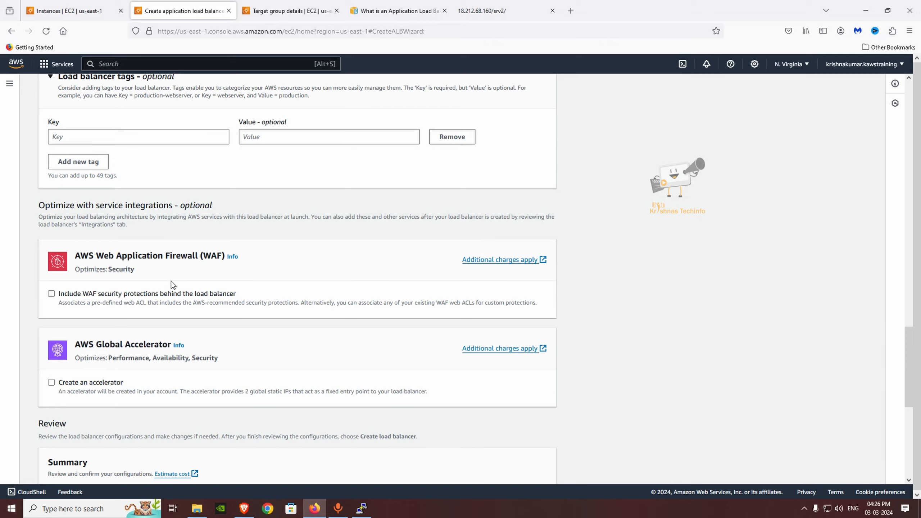
scroll(171, 281, down, 4)
scroll(170, 290, up, 3)
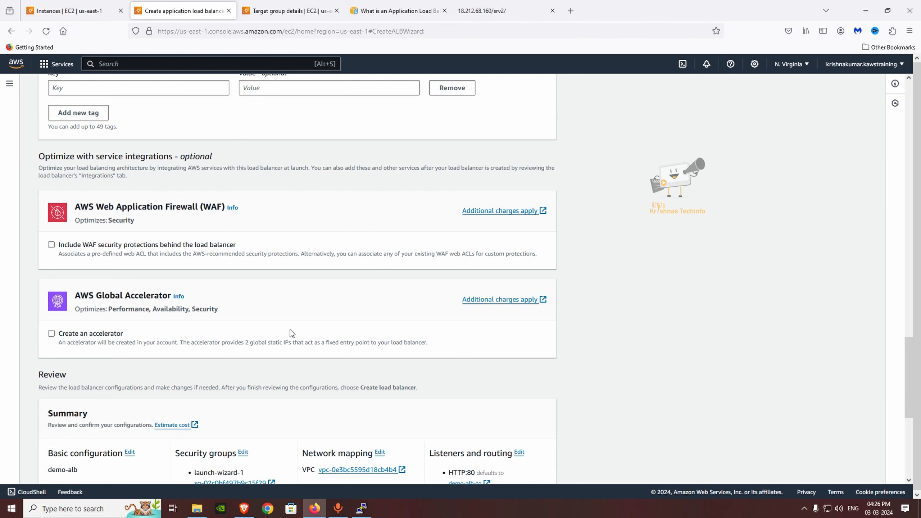
scroll(290, 330, down, 7)
click(535, 469)
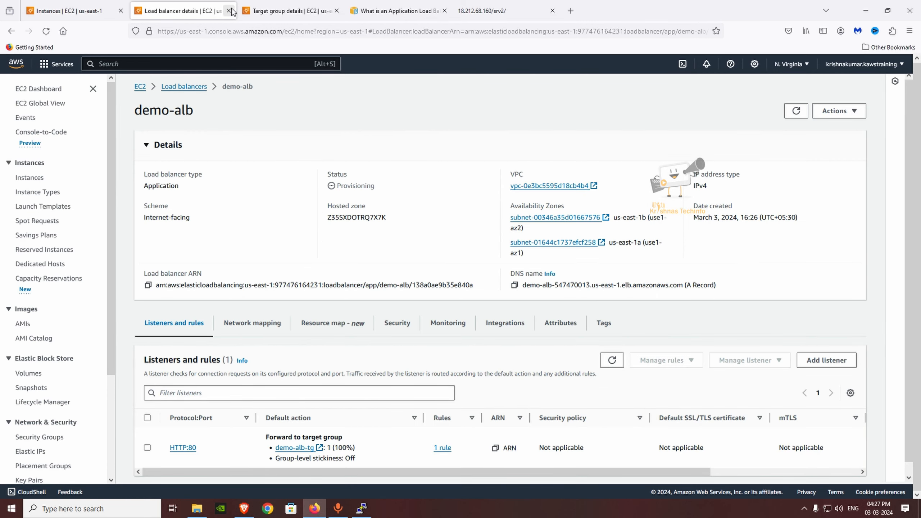
Step: Go back to the demo-alb-tg details and refresh the registered targets to check the instance's health
click(261, 11)
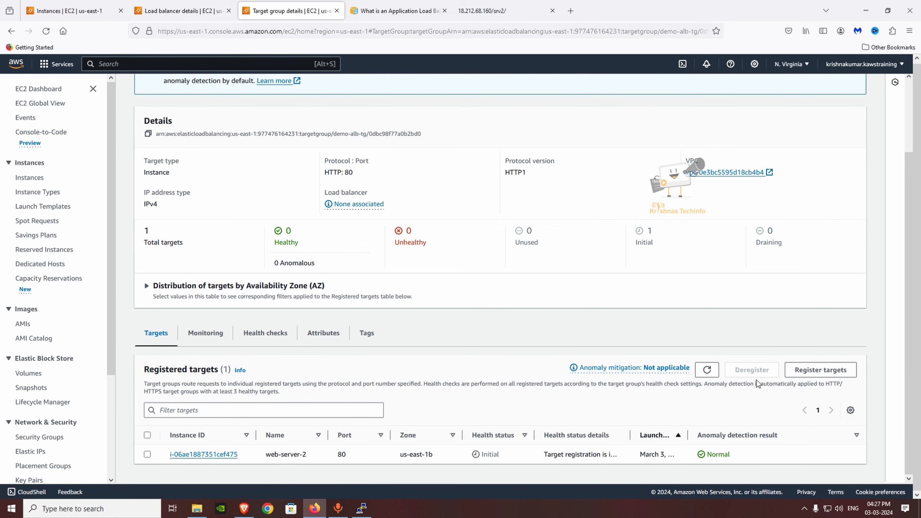
click(706, 370)
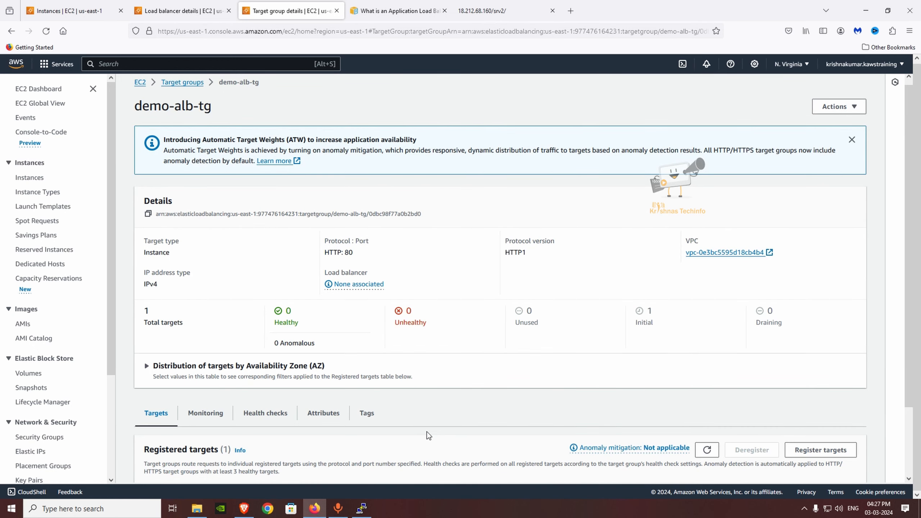
scroll(427, 432, down, 3)
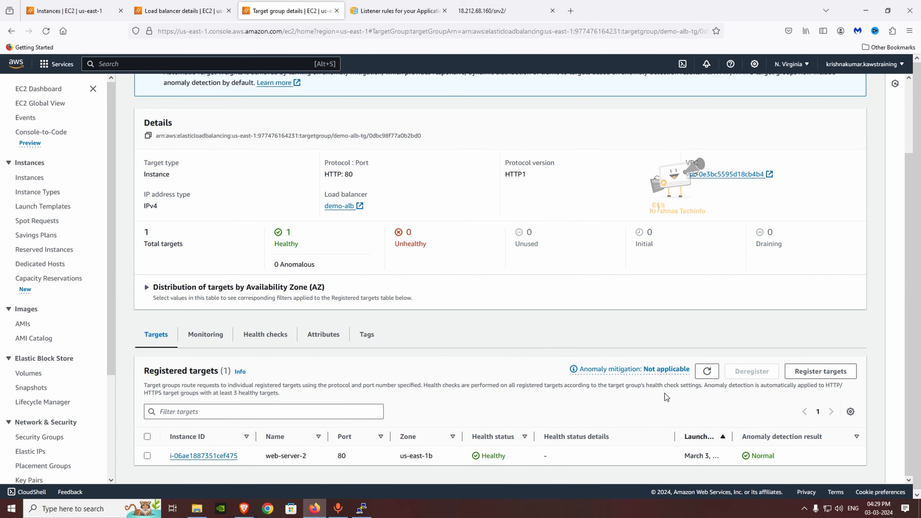
click(708, 371)
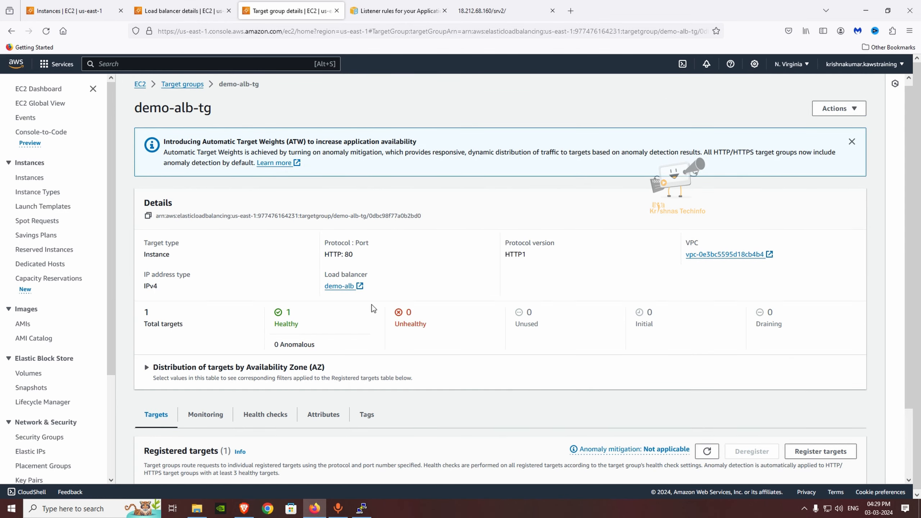
Step: Copy the DNS name of demo-alb and open it in a new browser tab to test the load balancer
click(180, 11)
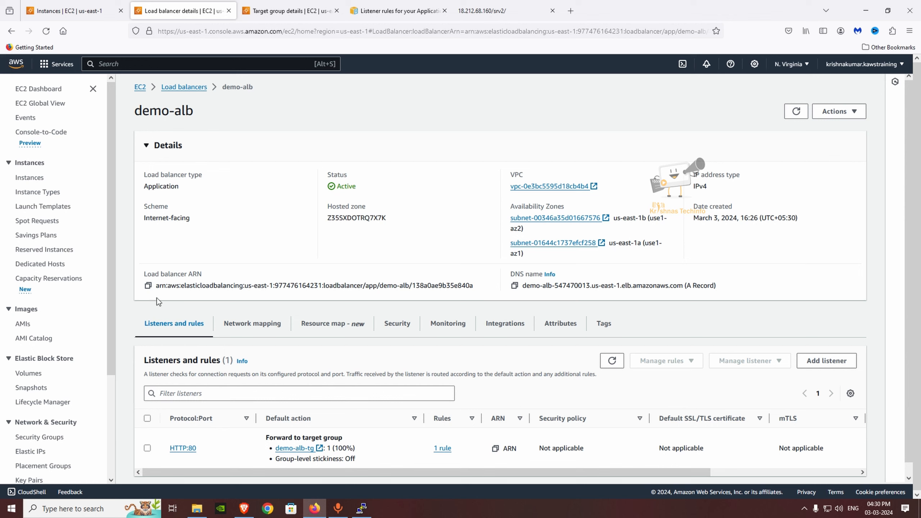
click(514, 286)
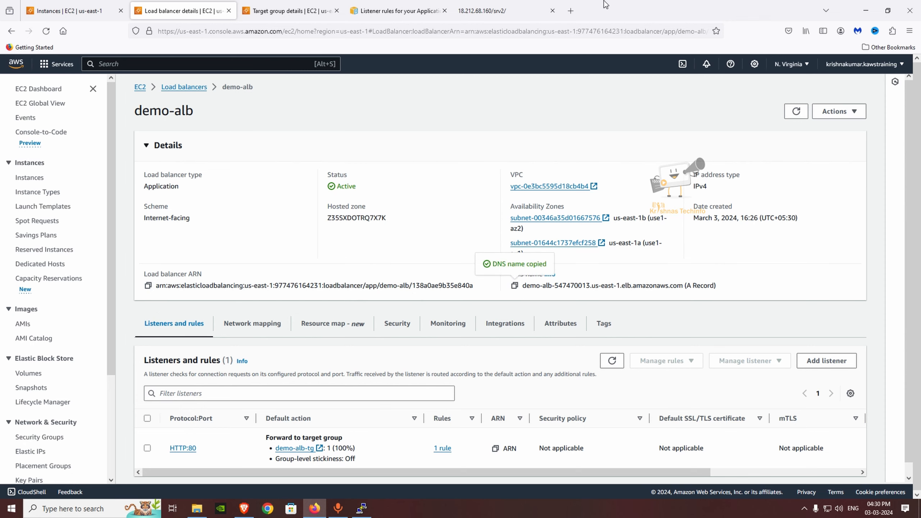
click(570, 10)
key(ctrl+v)
key(Return)
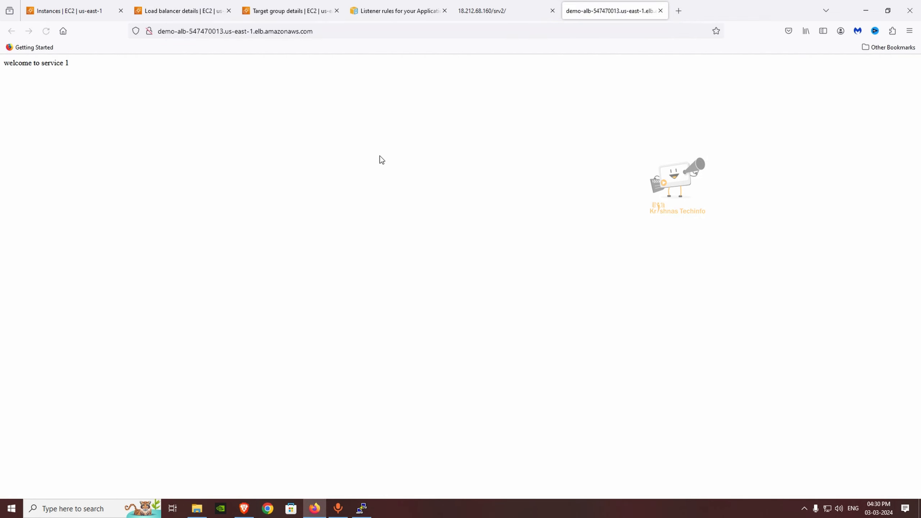
click(335, 32)
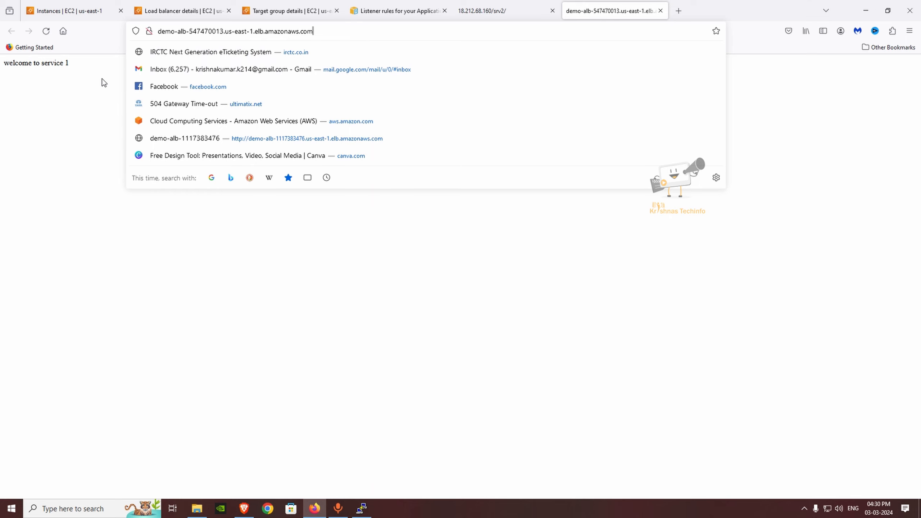
click(679, 257)
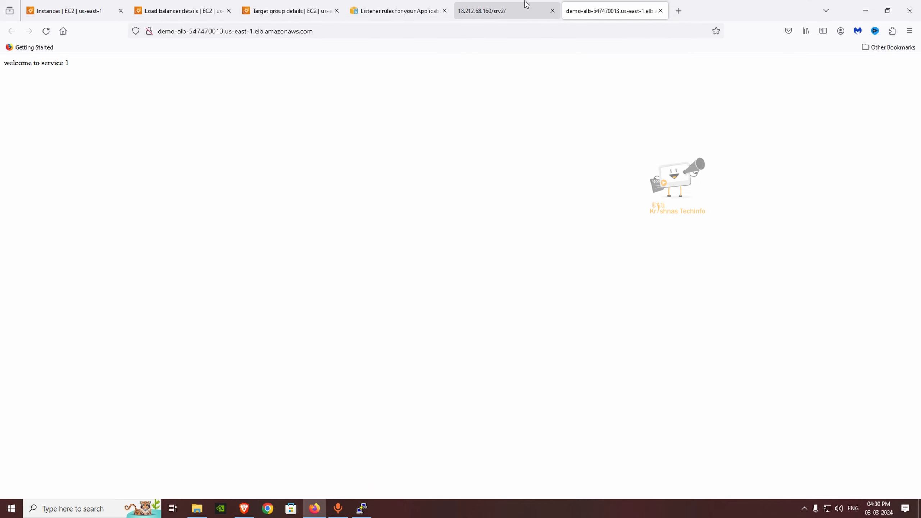
Step: Read the AWS documentation on adding listener rules, focusing on the Path condition and its /item/* example
click(428, 3)
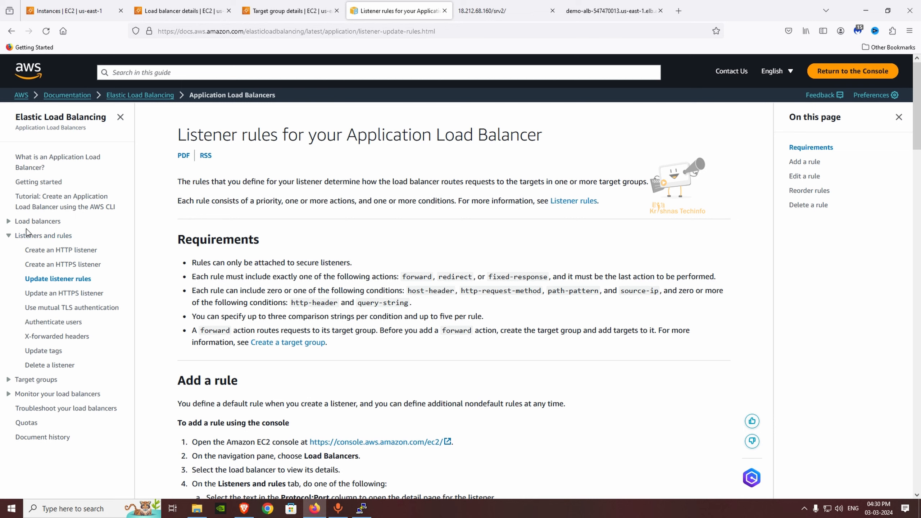
scroll(286, 376, down, 3)
scroll(334, 311, down, 5)
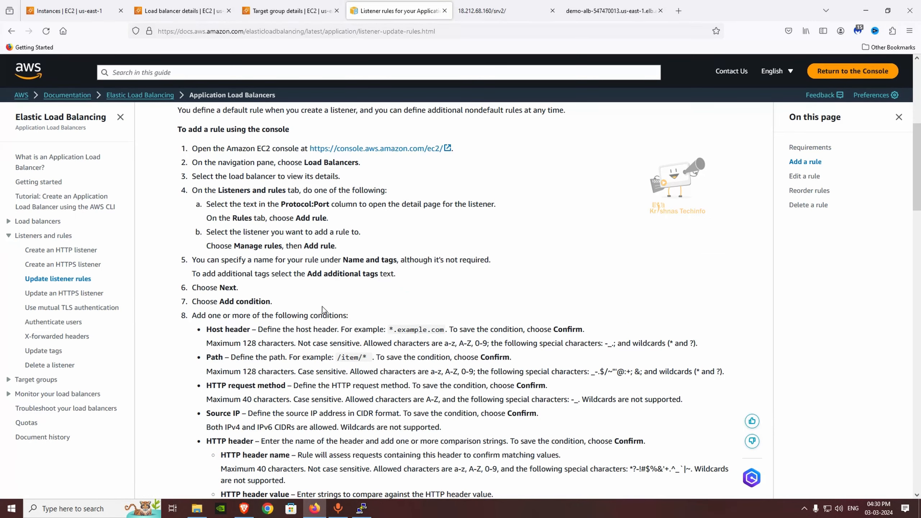
scroll(277, 270, down, 3)
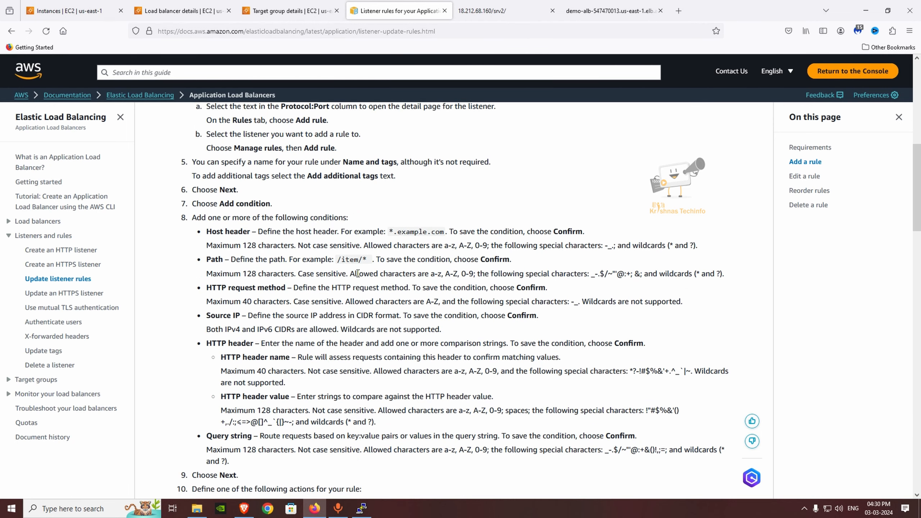
drag(281, 259, 379, 260)
click(377, 258)
click(392, 263)
Step: Start a new rule named path-routing on demo-alb's HTTP:80 listener and continue to its conditions
click(182, 11)
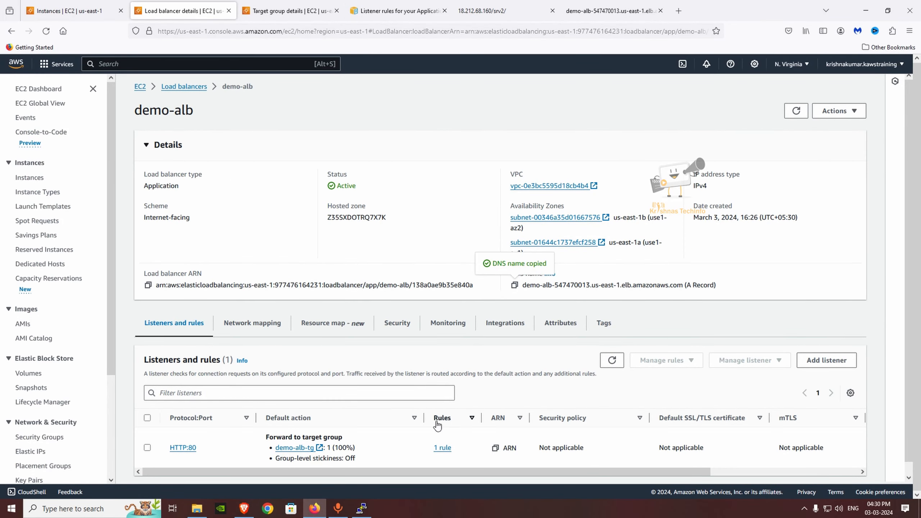
click(444, 449)
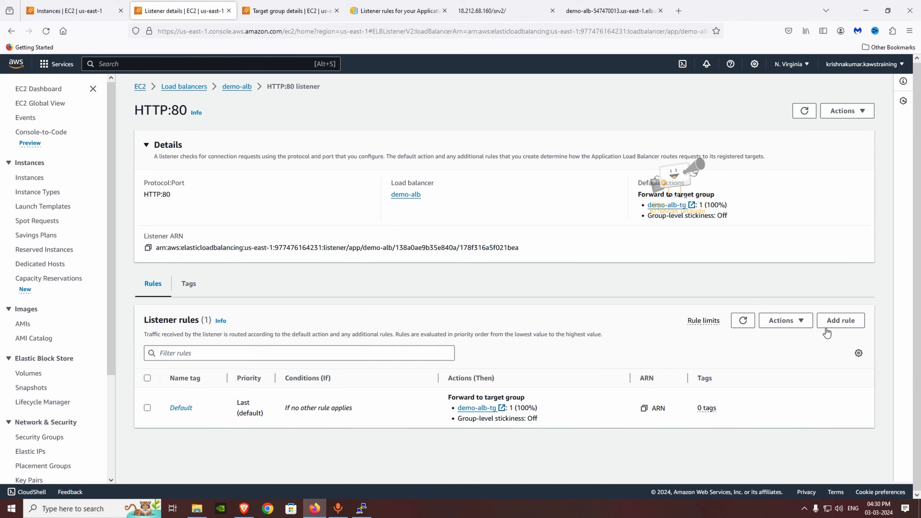
click(845, 321)
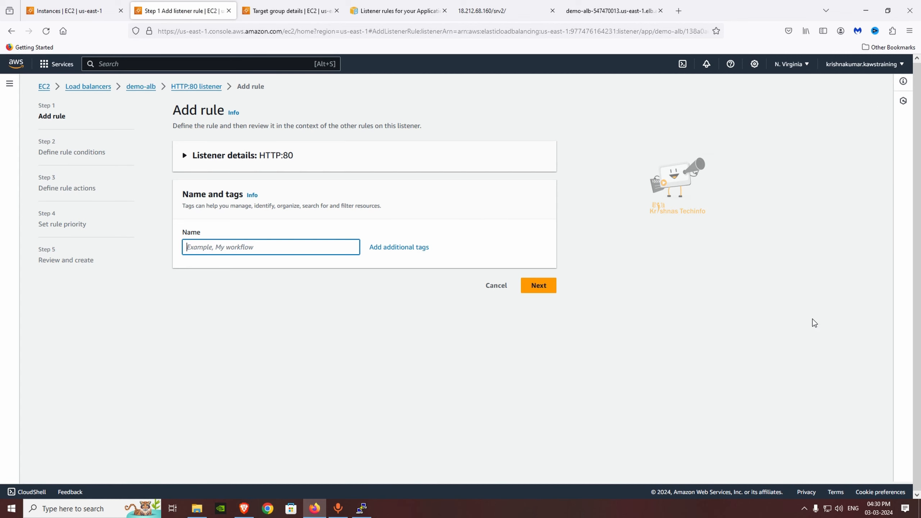
text(path-routing)
click(539, 286)
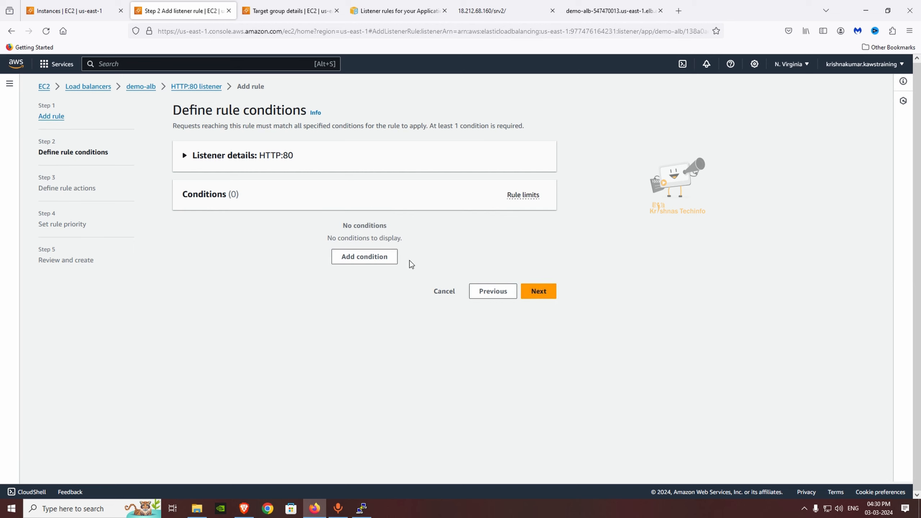
Step: Add a Path condition with the value /srv2/* to the path-routing rule and continue to its actions
click(364, 258)
click(350, 289)
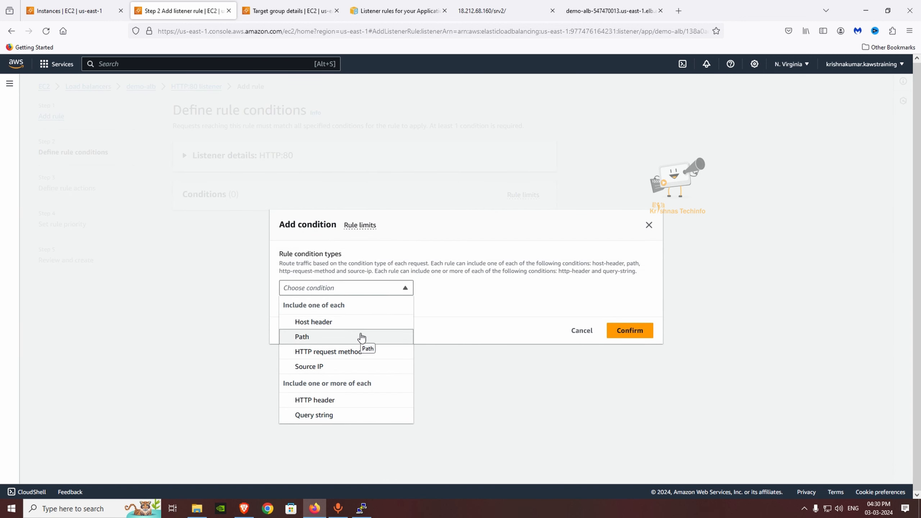
click(377, 337)
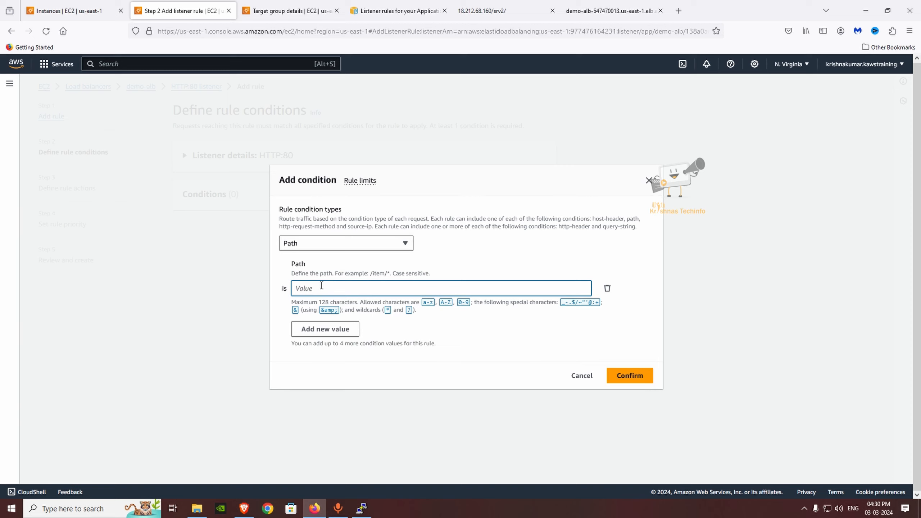
text(/srv2/*)
click(638, 383)
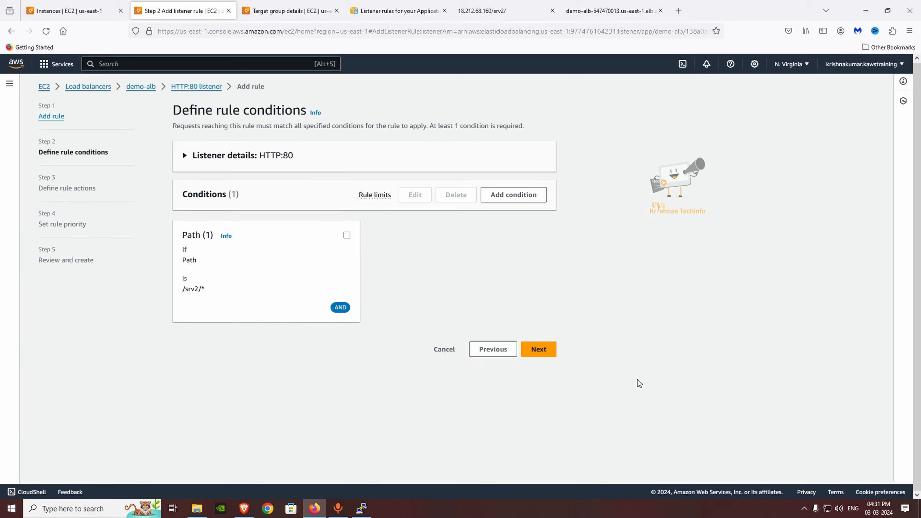
click(556, 356)
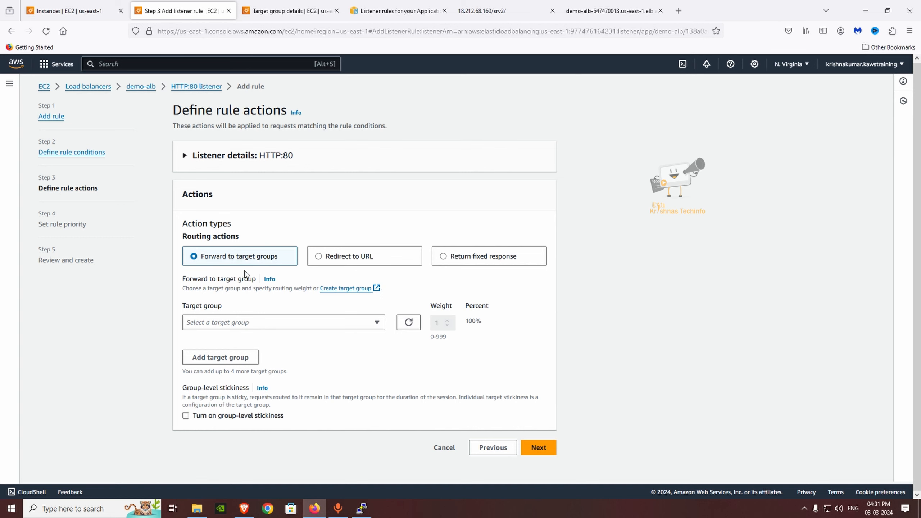
Step: Forward the path-routing rule's traffic to the demo-alb-tg target group and continue to its priority
click(270, 321)
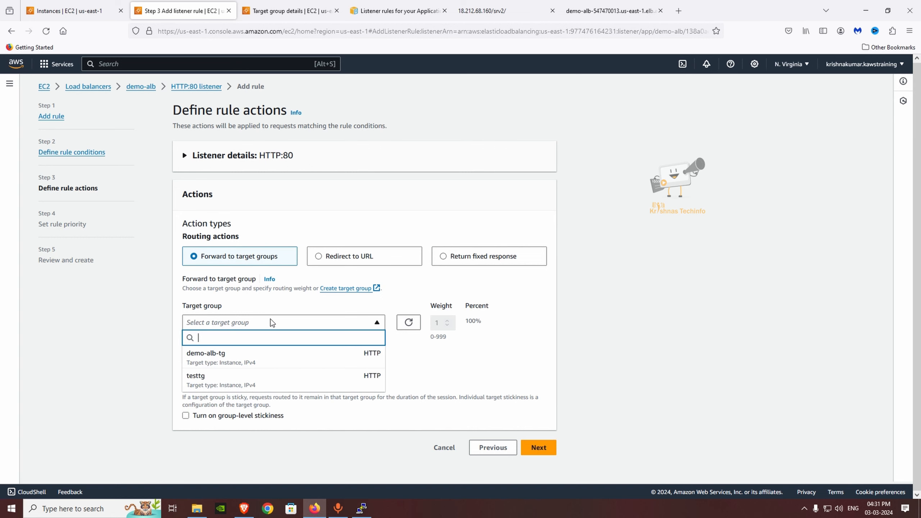
click(264, 366)
click(539, 447)
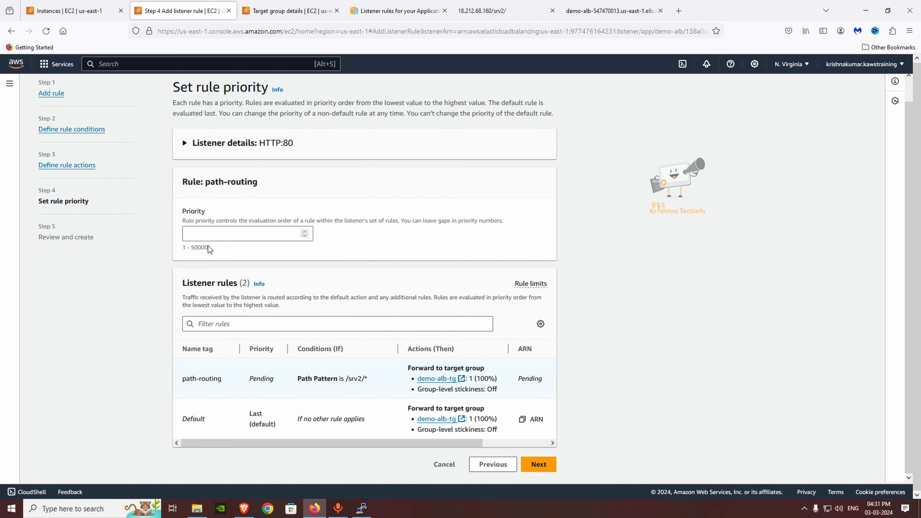
Step: Set the path-routing rule's priority to 1 and create the rule
click(200, 236)
text(1)
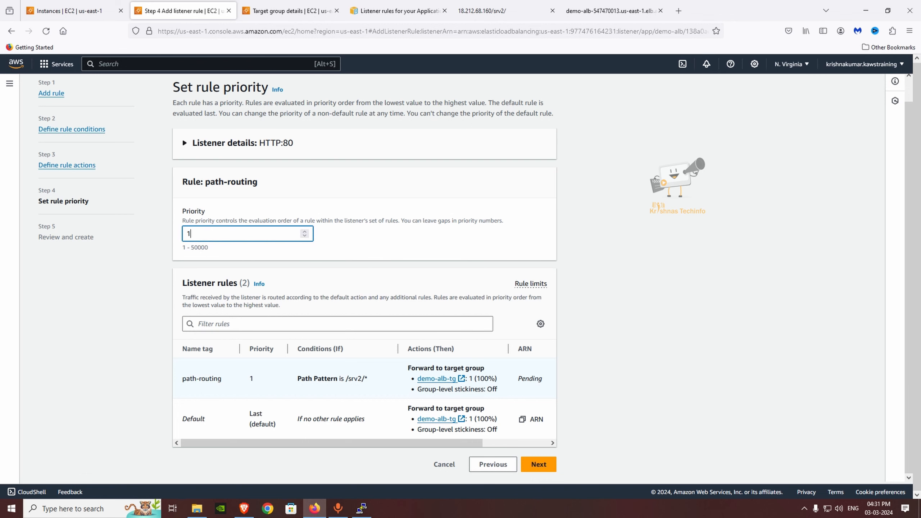
click(538, 464)
click(536, 394)
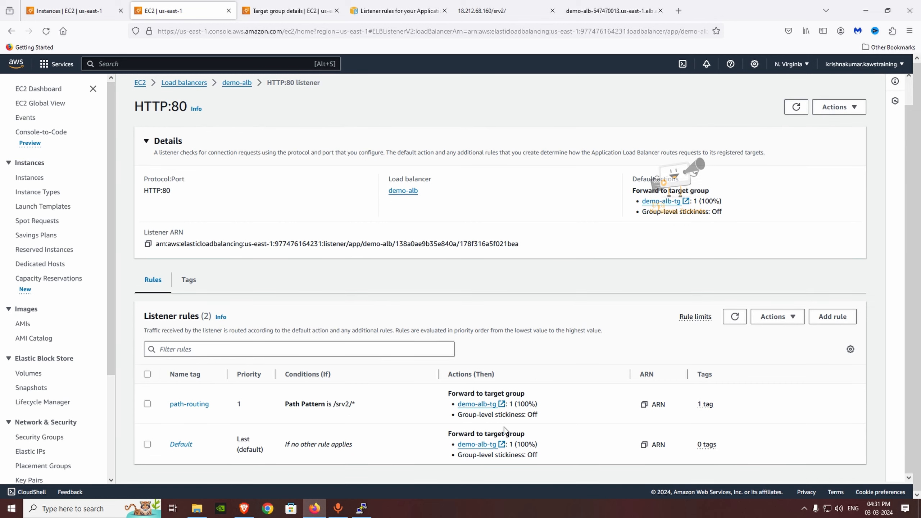
Step: Test the path-routing rule by loading the demo-alb DNS name with the path /srv2/ in its browser tab
click(634, 6)
click(312, 31)
text(/srv2)
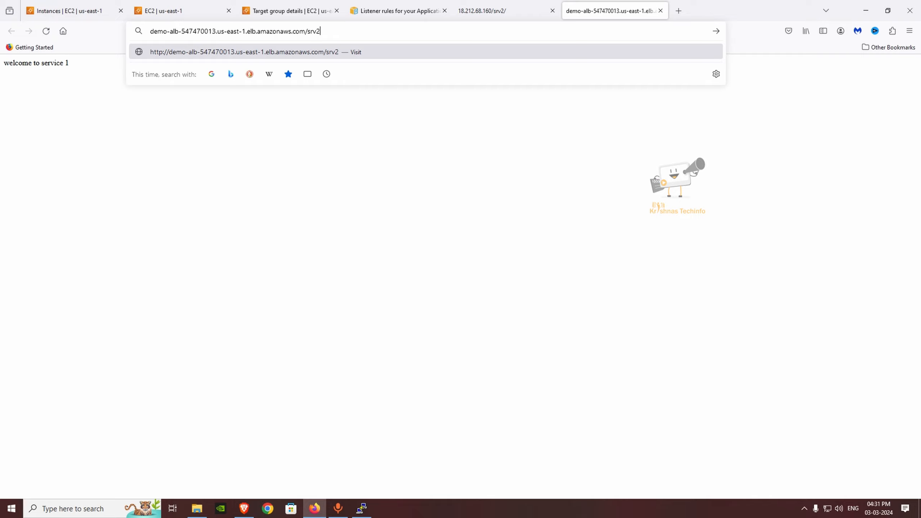
text(/)
key(Return)
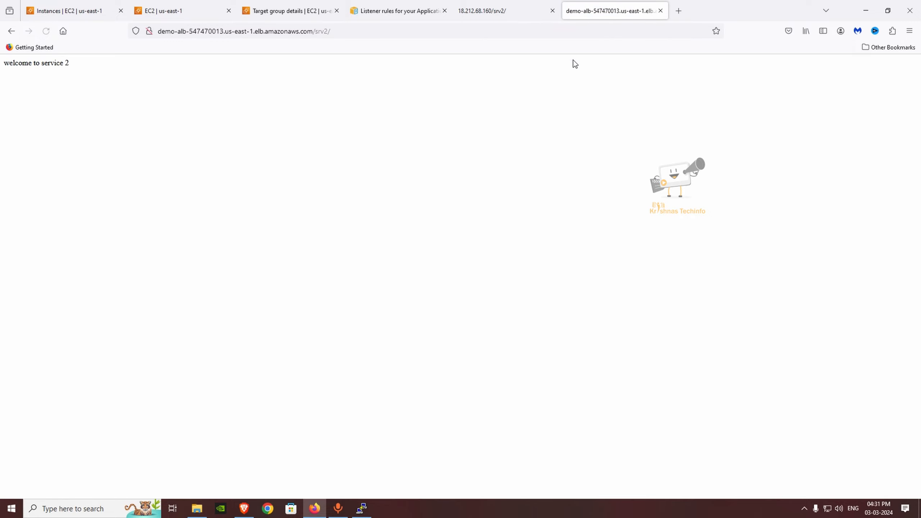
Step: Return to demo-alb's HTTP:80 listener, start another rule named path2 and continue to its conditions
click(540, 6)
click(441, 8)
click(302, 7)
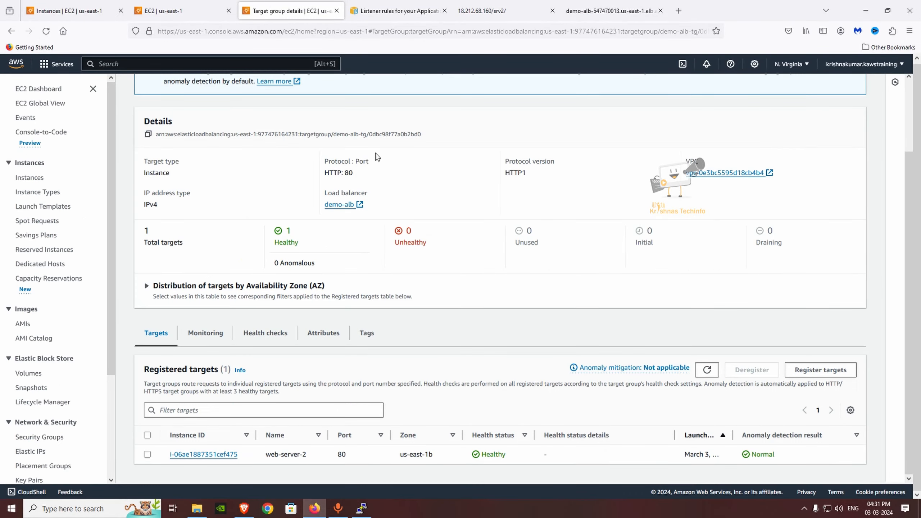
click(183, 11)
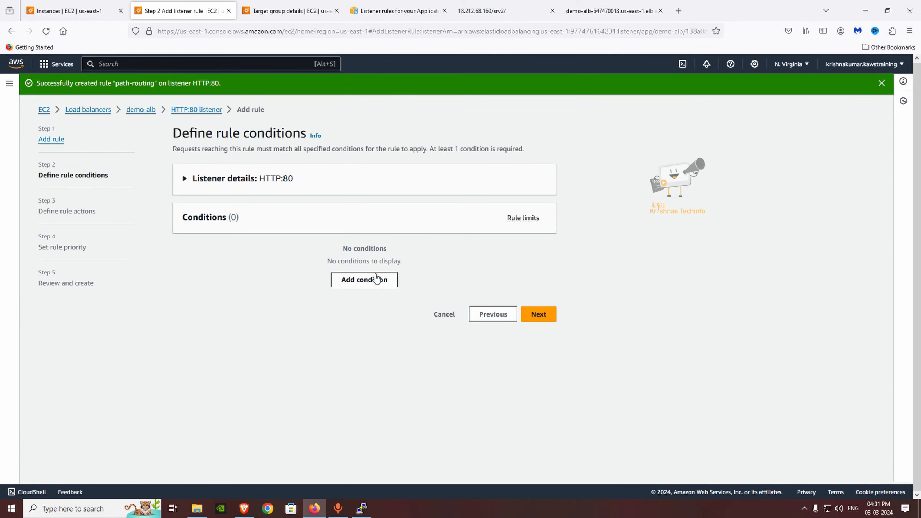
Step: Add a Path condition with the value /srv3/ to the path2 rule and continue to its actions
click(376, 278)
click(361, 287)
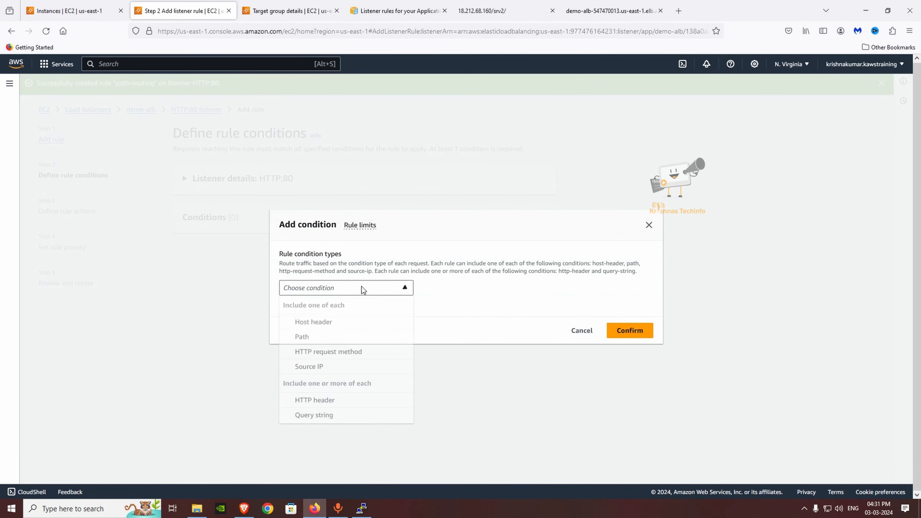
click(329, 343)
click(348, 289)
text(/srv3)
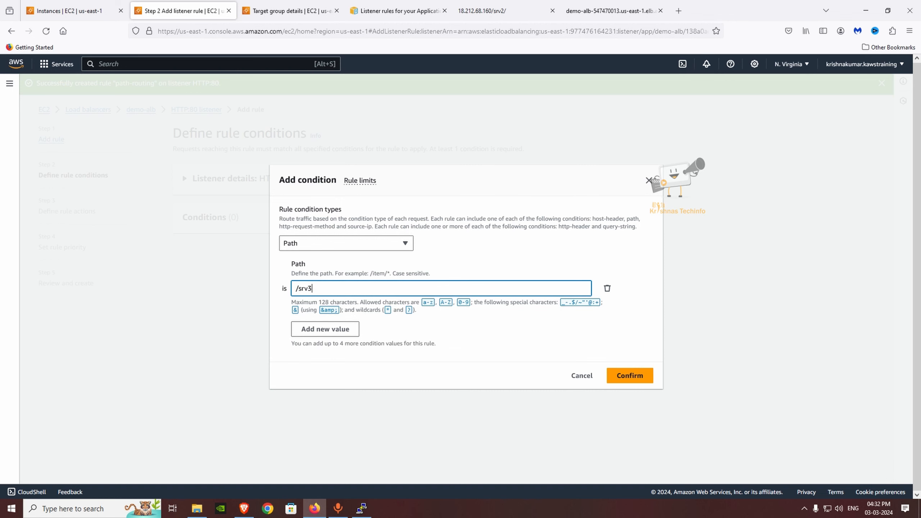
text(/)
key(Return)
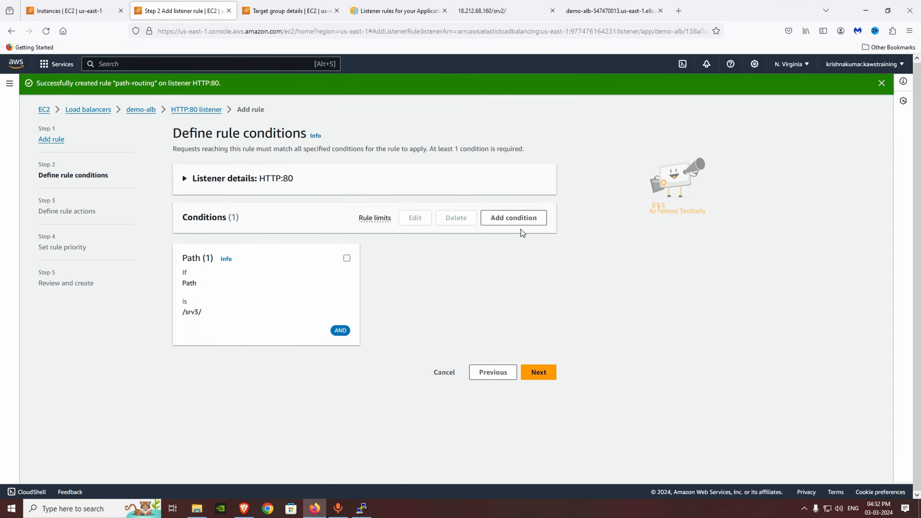
click(540, 374)
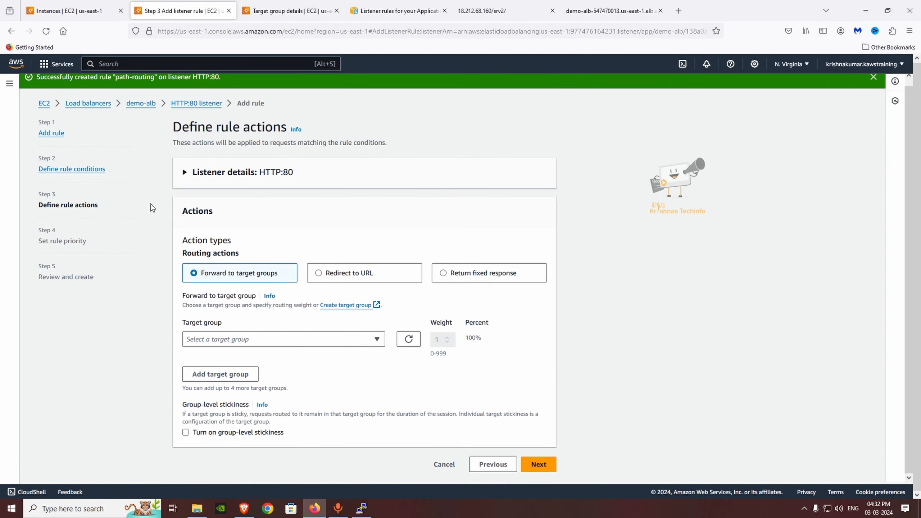
Step: Make path2 return a fixed response with code 503, content type text/plain and body "service 3", and continue to its priority
click(482, 277)
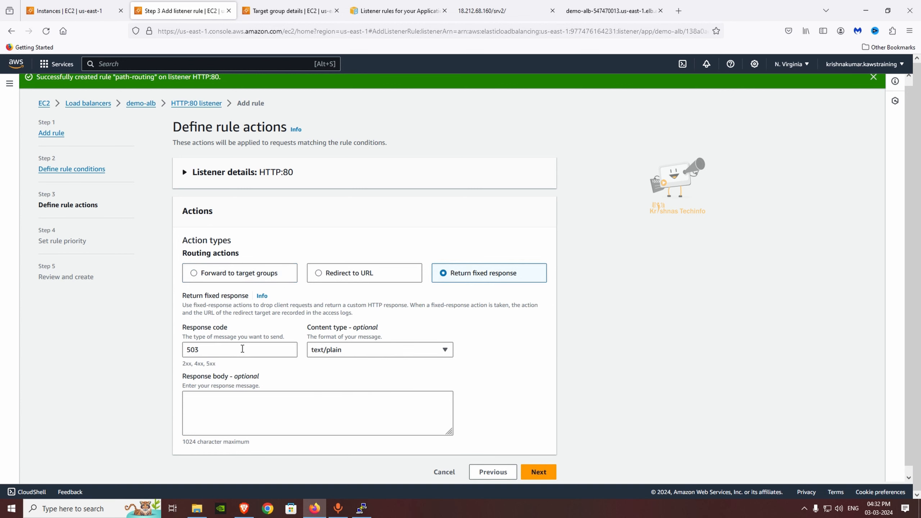
click(259, 349)
click(339, 351)
click(338, 350)
click(357, 350)
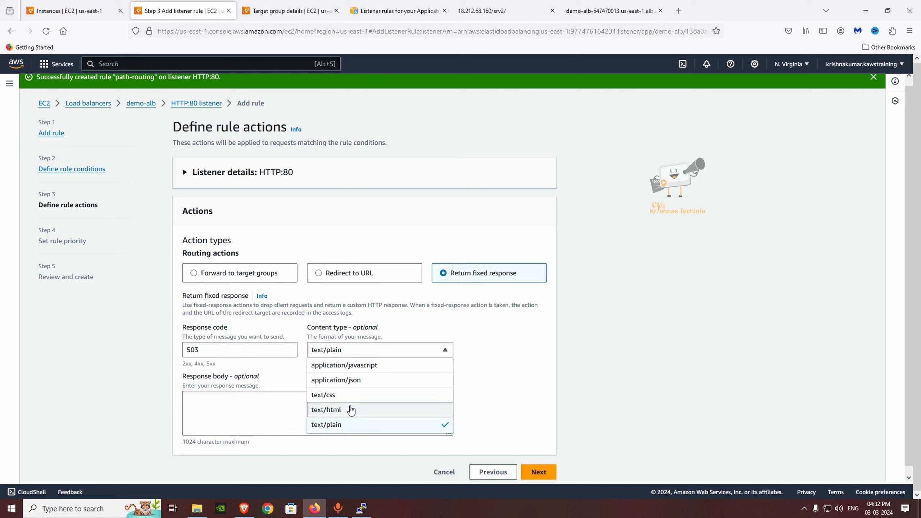
click(286, 417)
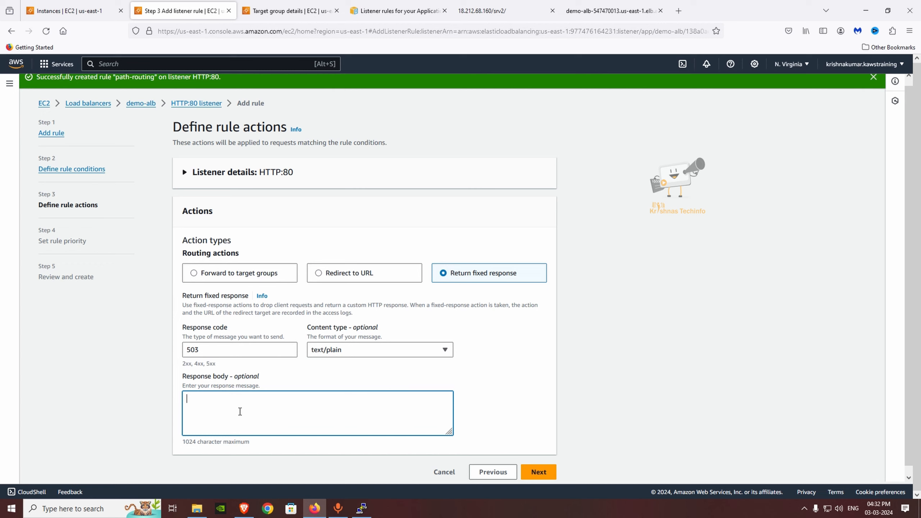
text(servic 3)
key(BackSpace)
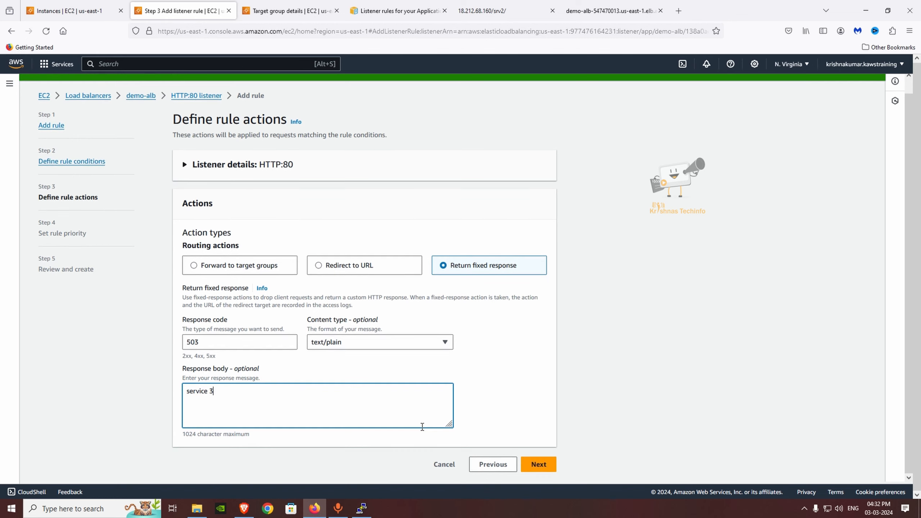
click(539, 465)
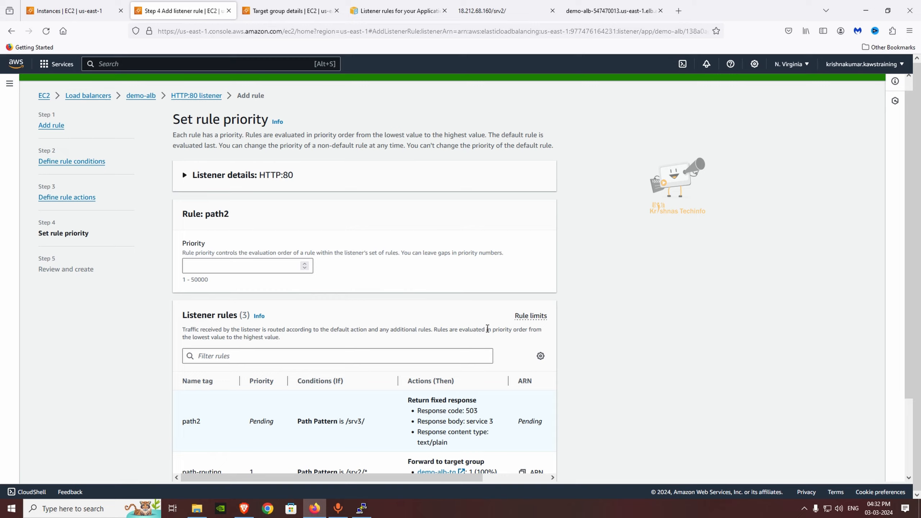
Step: Set the path2 rule's priority to 2, create the rule and review it in the listener's rule list
scroll(488, 362, down, 2)
click(540, 465)
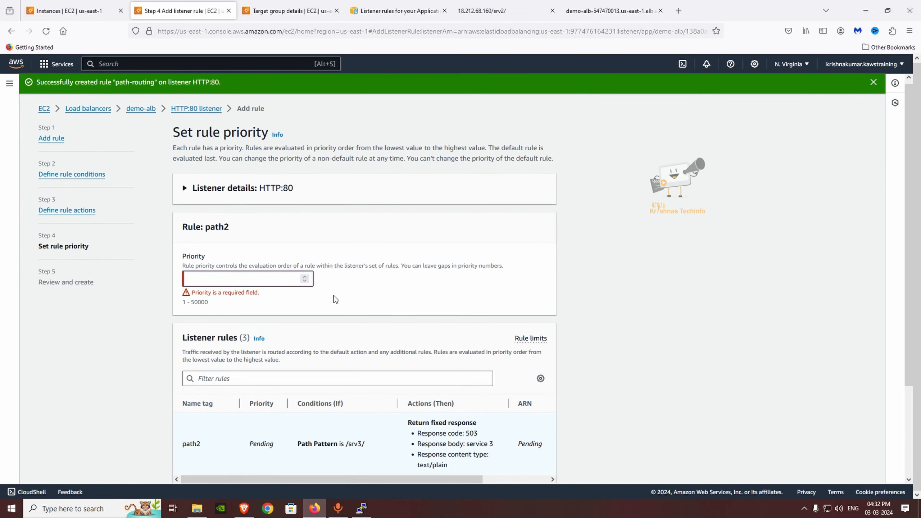
click(243, 276)
text(2)
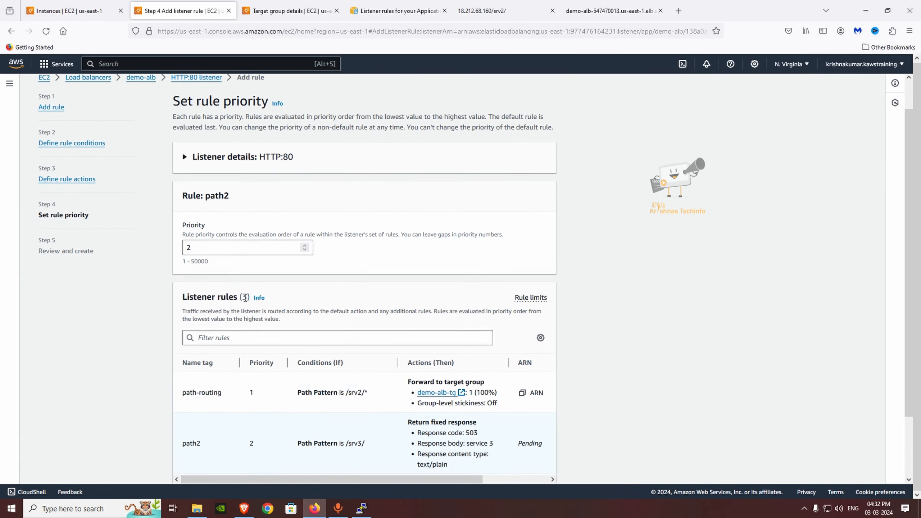
scroll(554, 440, down, 3)
click(546, 463)
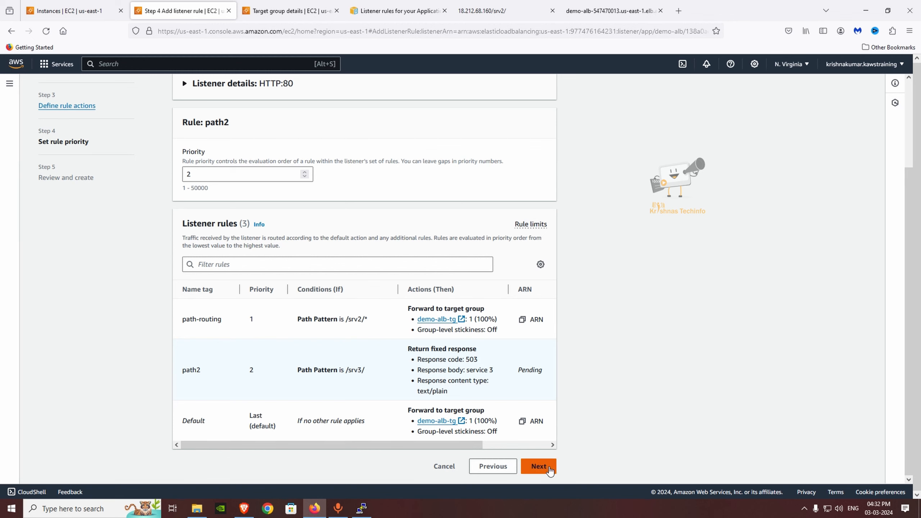
click(528, 432)
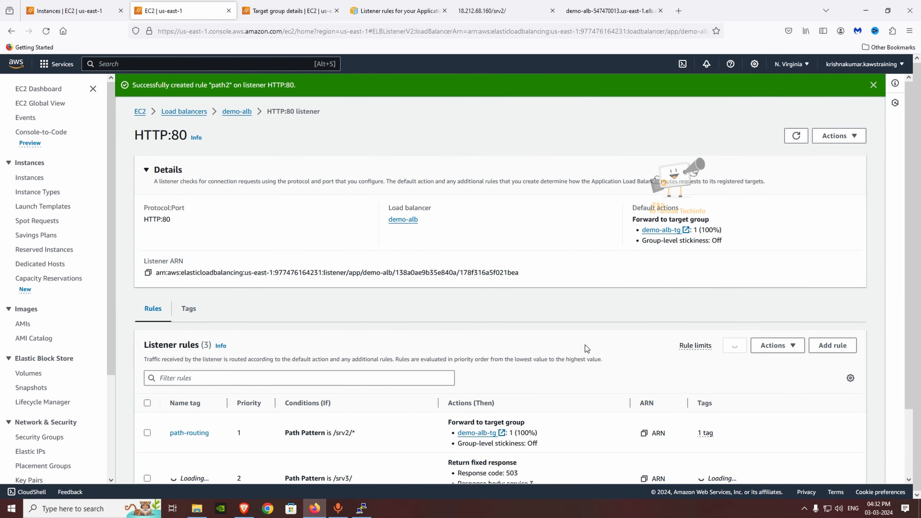
scroll(642, 146, down, 2)
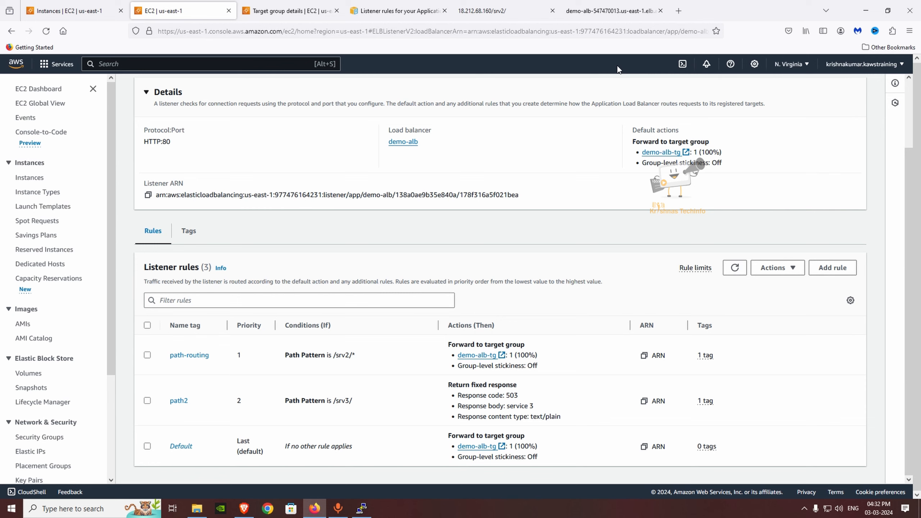
Step: Test the path2 rule by loading the demo-alb DNS name with the path /srv3/ and reloading the page
click(612, 10)
key(Return)
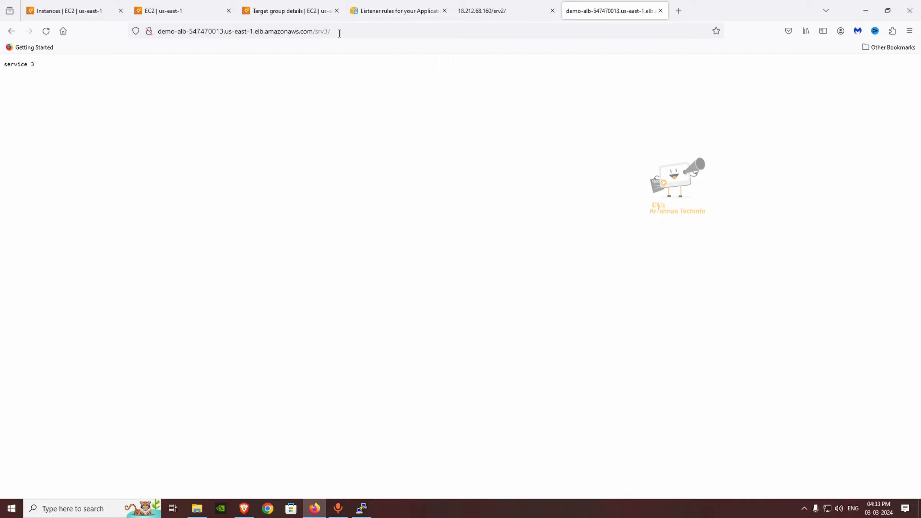
click(45, 31)
Step: Go back to the HTTP:80 listener, open the path2 rule for editing and continue to its actions
click(512, 5)
click(424, 3)
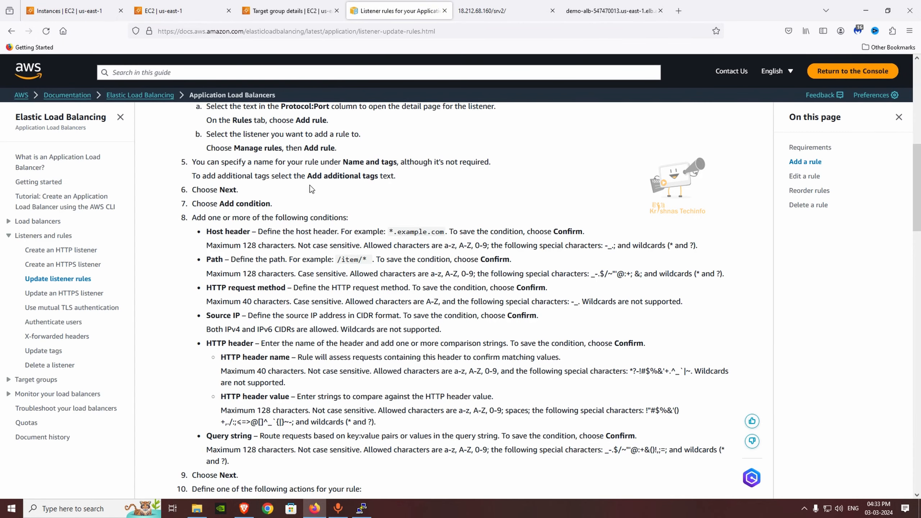
click(309, 8)
scroll(504, 378, up, 3)
click(181, 10)
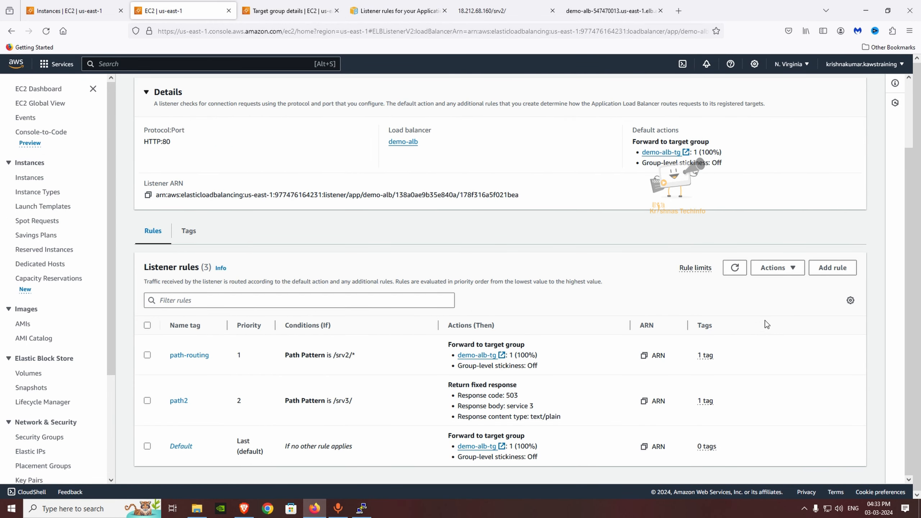
click(147, 400)
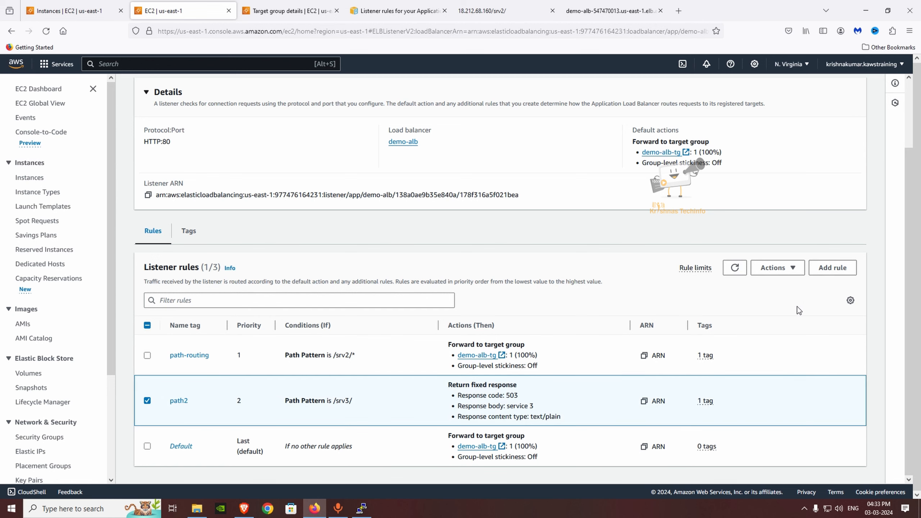
click(776, 267)
click(774, 298)
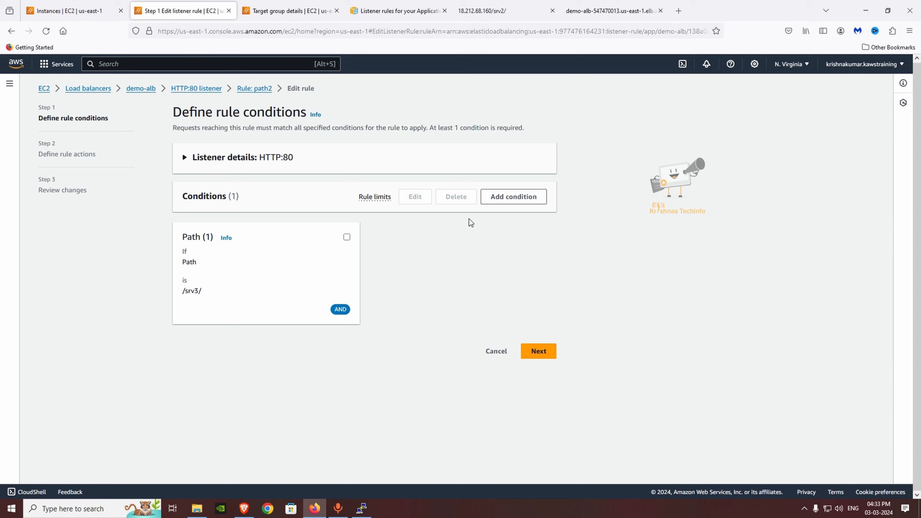
click(539, 350)
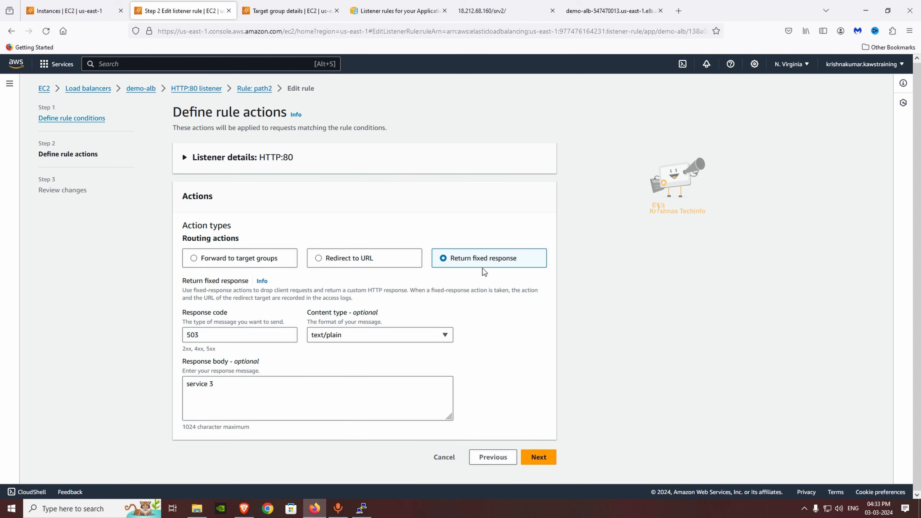
Step: Change path2's action to a redirect to a full URL and copy the Google home page address from a new browser tab
click(348, 259)
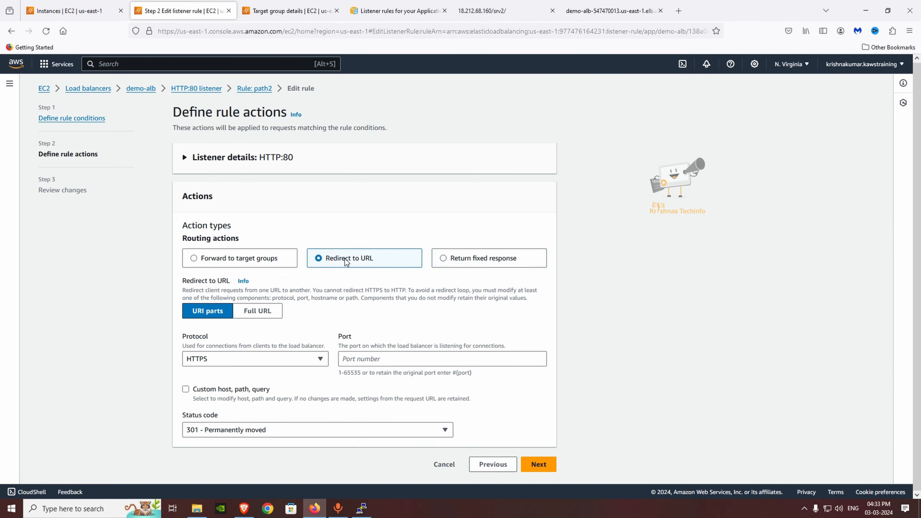
click(257, 312)
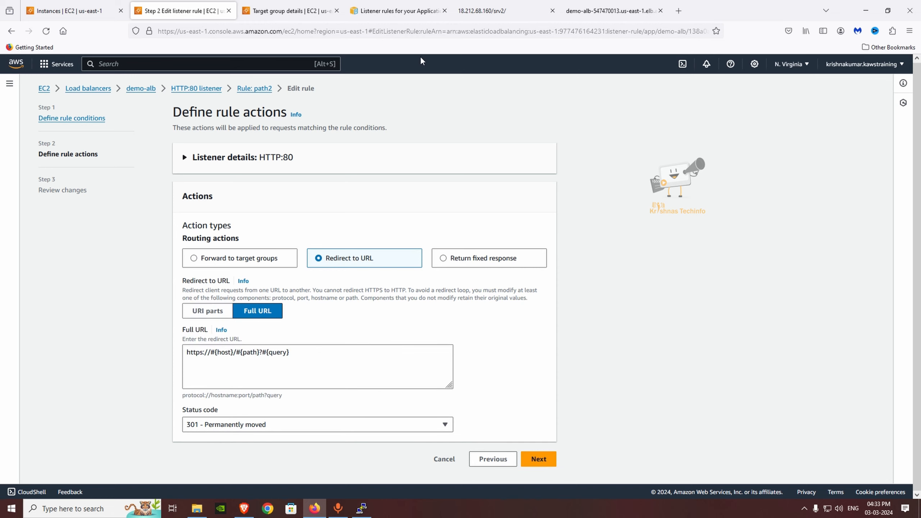
click(678, 10)
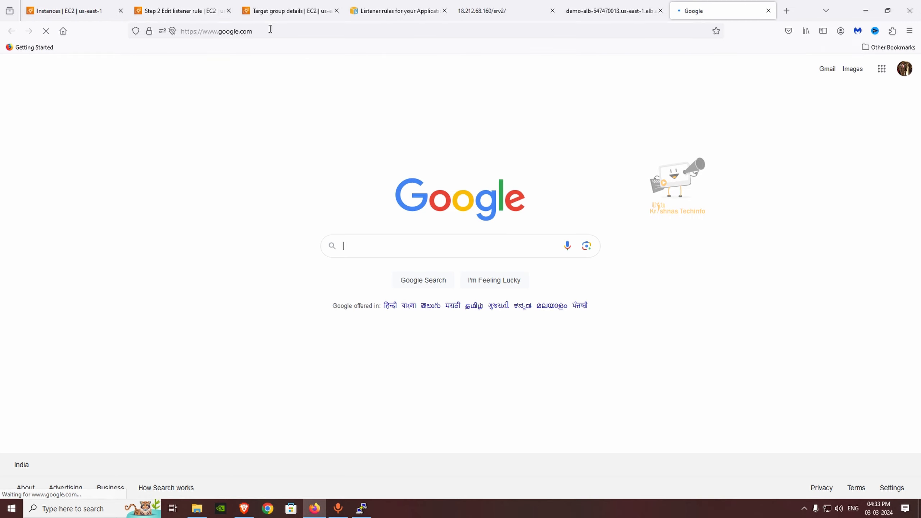
double_click(272, 29)
click(272, 29)
right_click(273, 29)
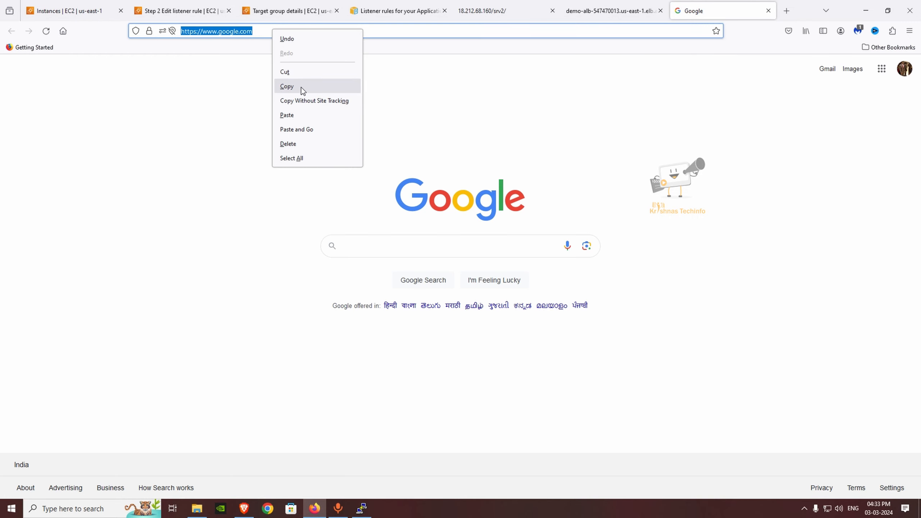
click(303, 89)
click(161, 5)
click(288, 354)
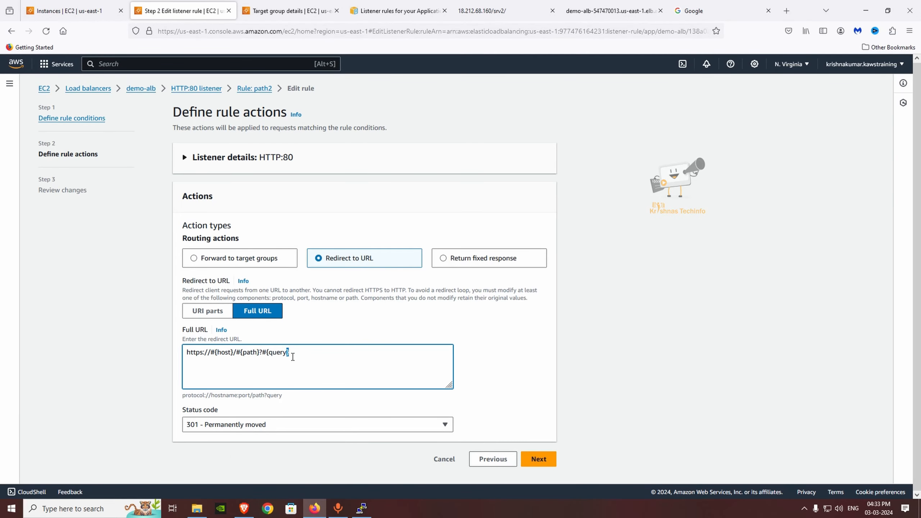
key(ctrl+a)
key(ctrl+v)
click(539, 459)
click(524, 315)
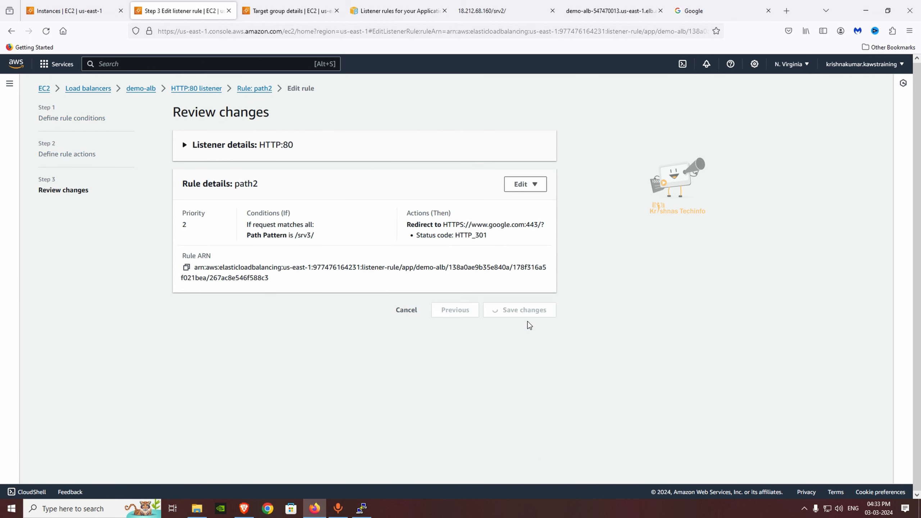
Step: Test the path2 redirect by reloading the demo-alb address with the path /srv3/
click(607, 6)
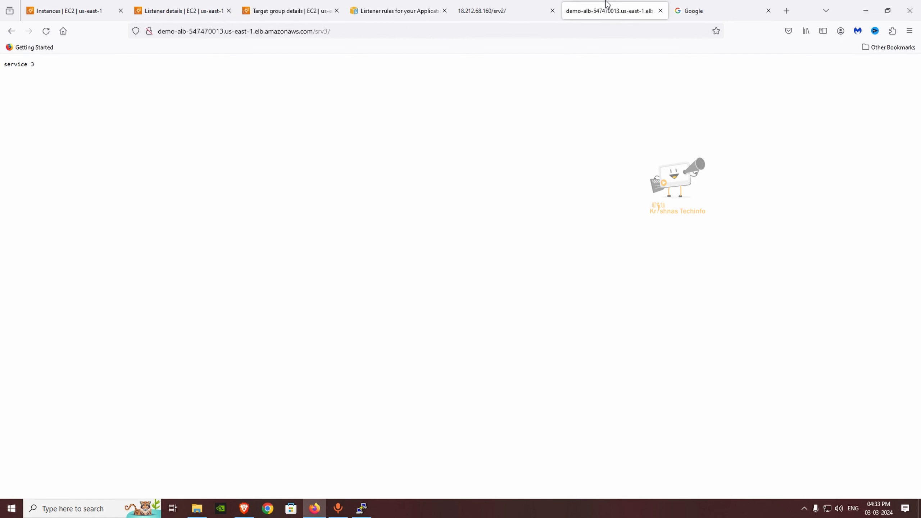
click(51, 31)
click(344, 30)
key(Return)
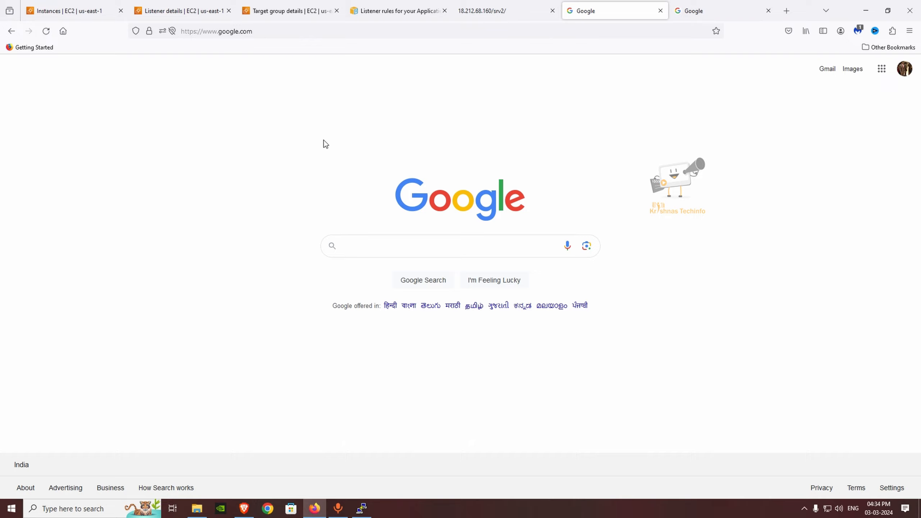
Step: Review demo-alb-tg's registered targets and path2's redirect action in the HTTP:80 listener rules, and return to the redirected page
click(501, 16)
click(398, 4)
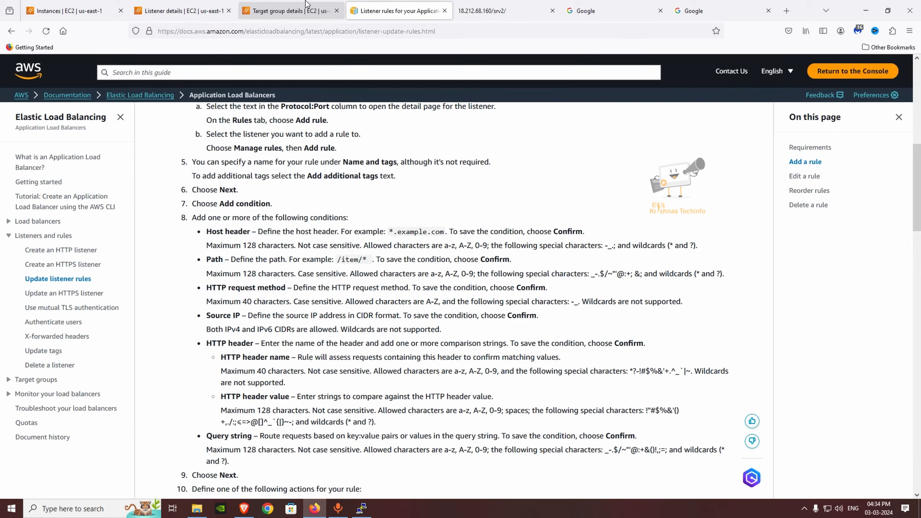
click(305, 6)
scroll(503, 383, down, 3)
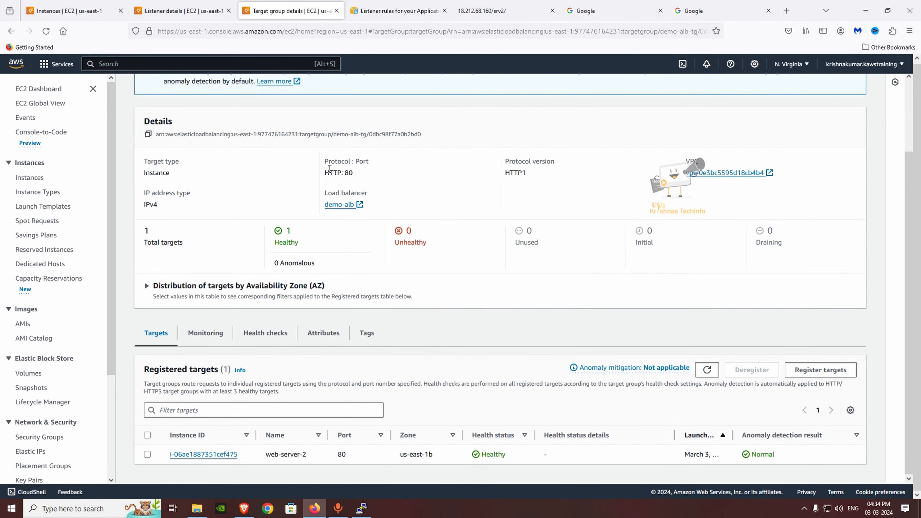
click(201, 7)
scroll(471, 428, down, 2)
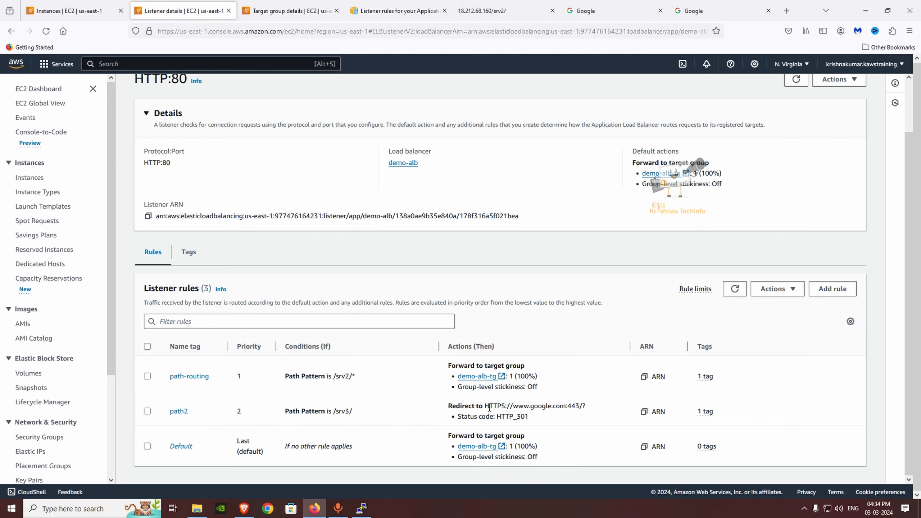
drag(449, 405, 593, 415)
click(565, 427)
click(589, 8)
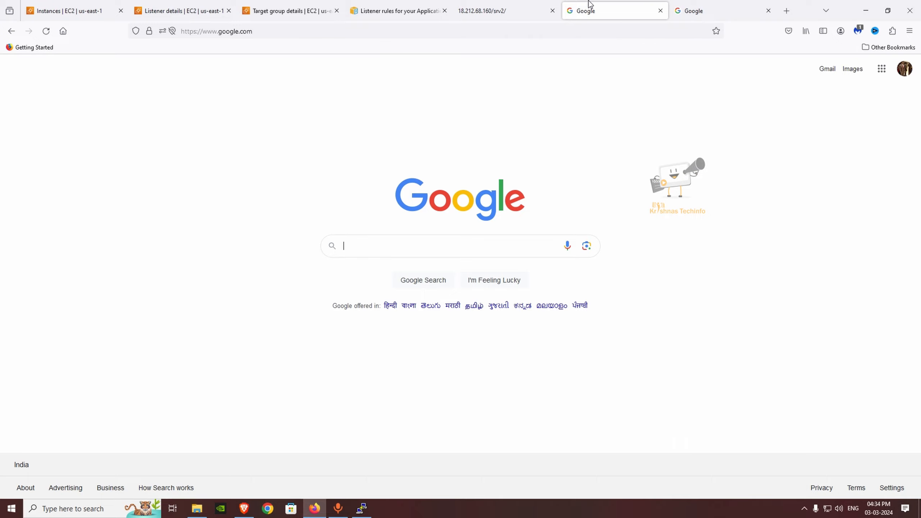
Step: Read the documentation on the listener rule actions: forward to target groups, redirect to URL and return fixed response
click(397, 10)
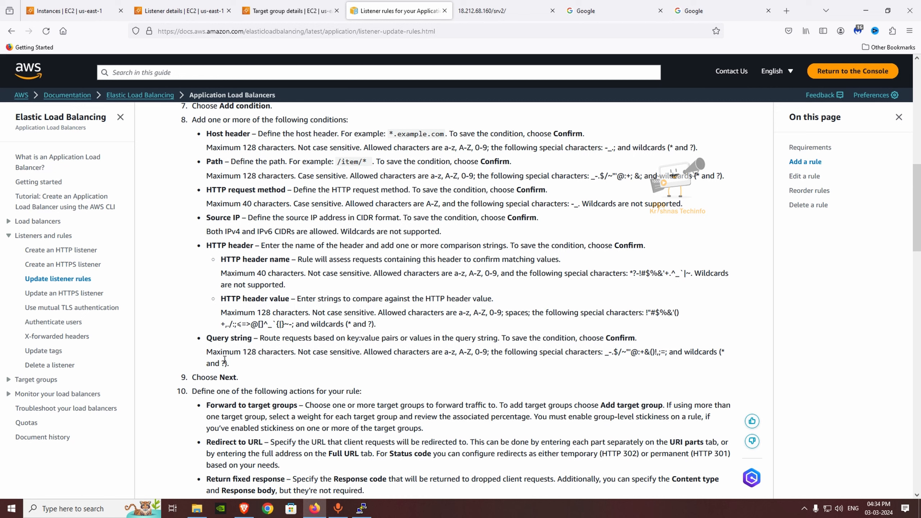
scroll(265, 416, down, 3)
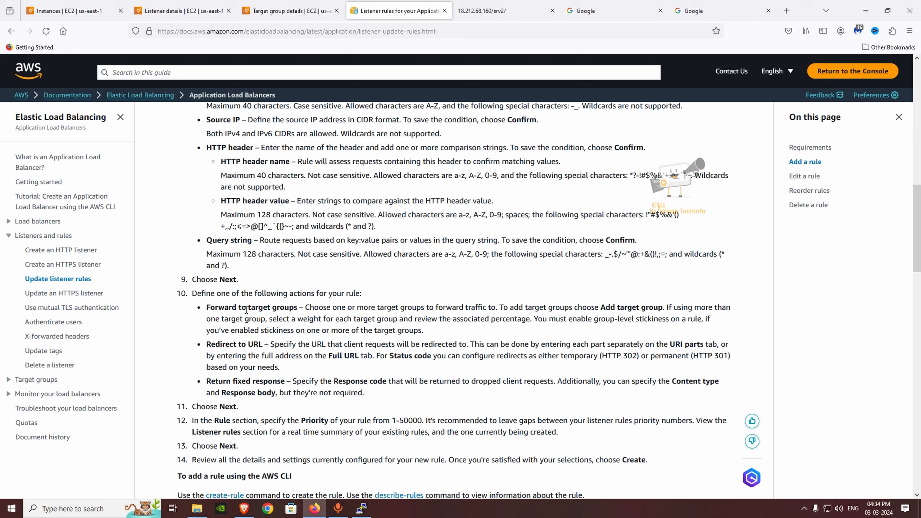
drag(246, 307, 300, 306)
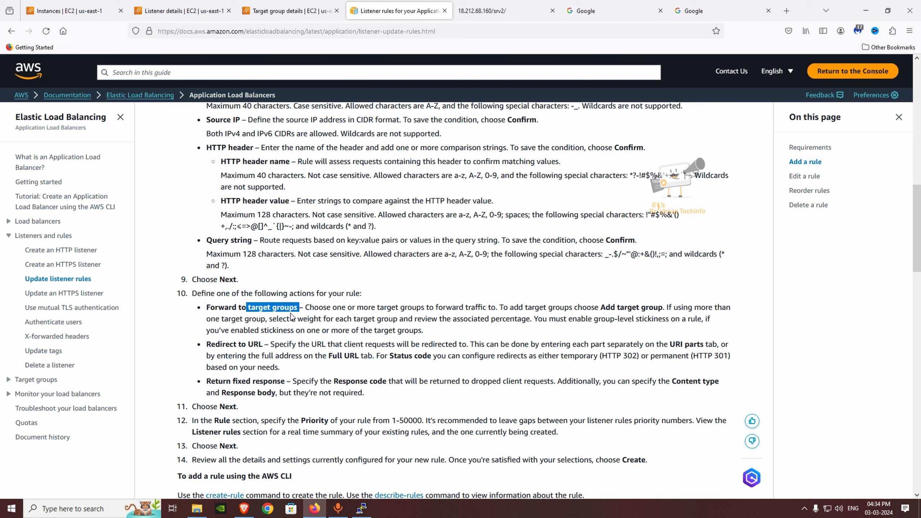
click(261, 350)
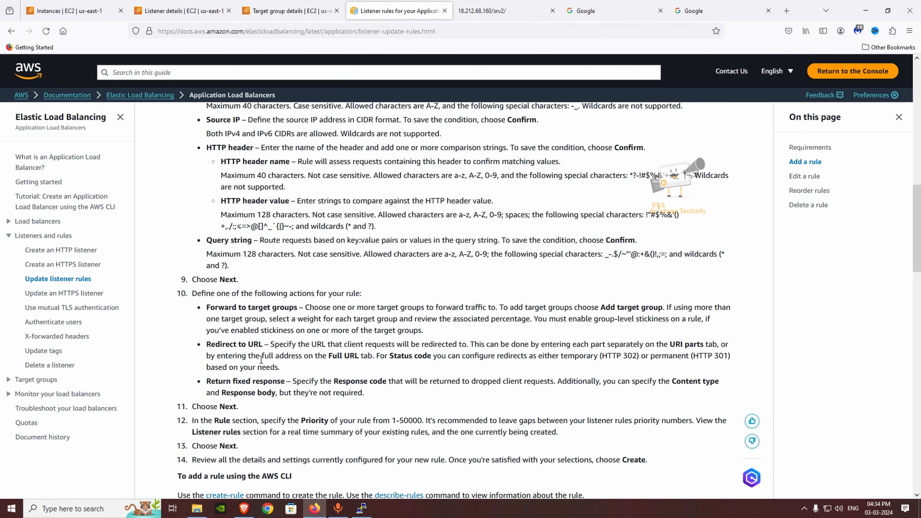
scroll(274, 379, down, 1)
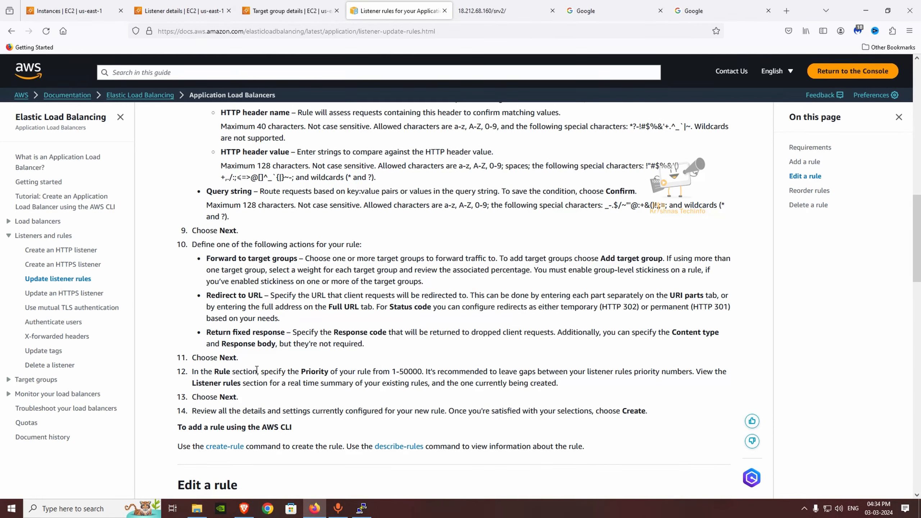
drag(217, 333, 290, 333)
click(311, 342)
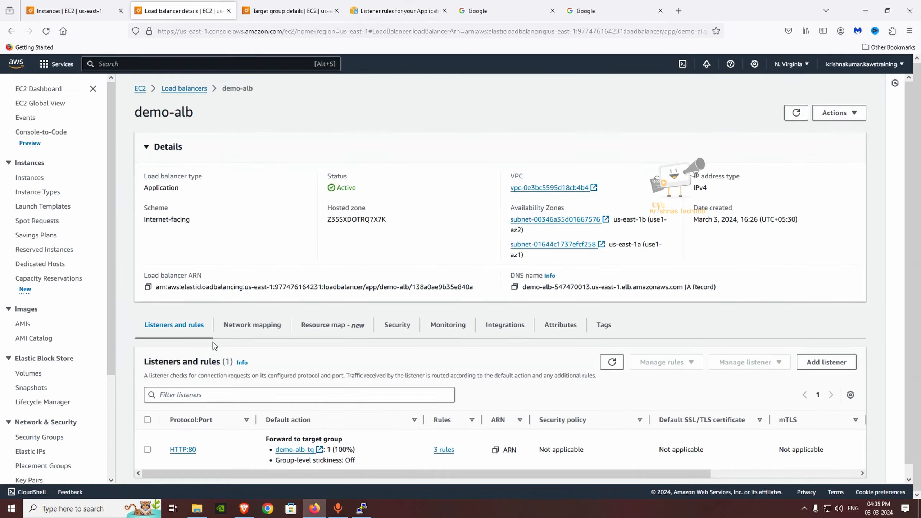
Step: Start adding a listener to demo-alb and set its protocol to HTTPS
scroll(214, 346, down, 1)
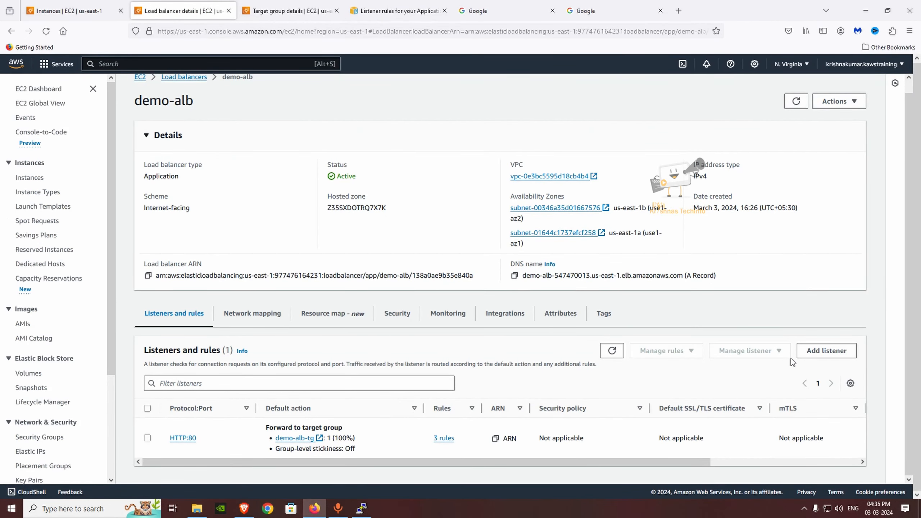
click(817, 352)
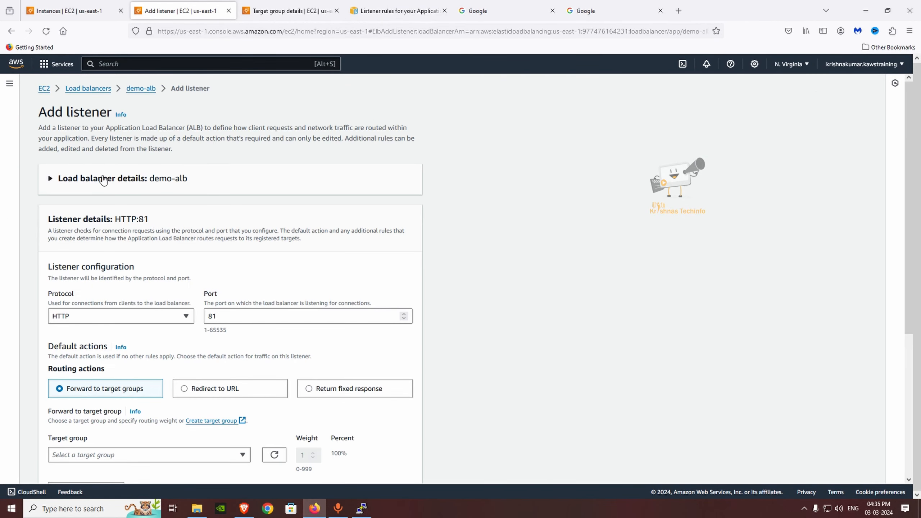
scroll(142, 297, down, 2)
click(175, 219)
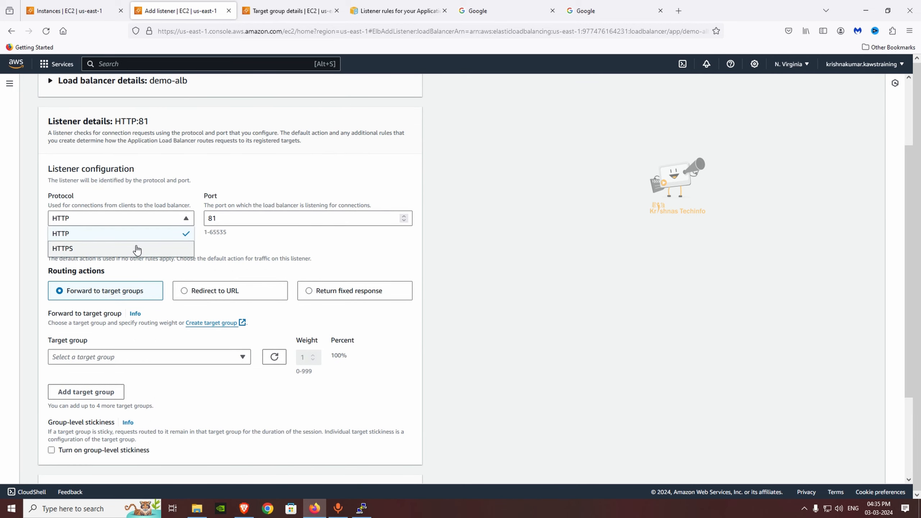
click(135, 249)
scroll(259, 306, down, 10)
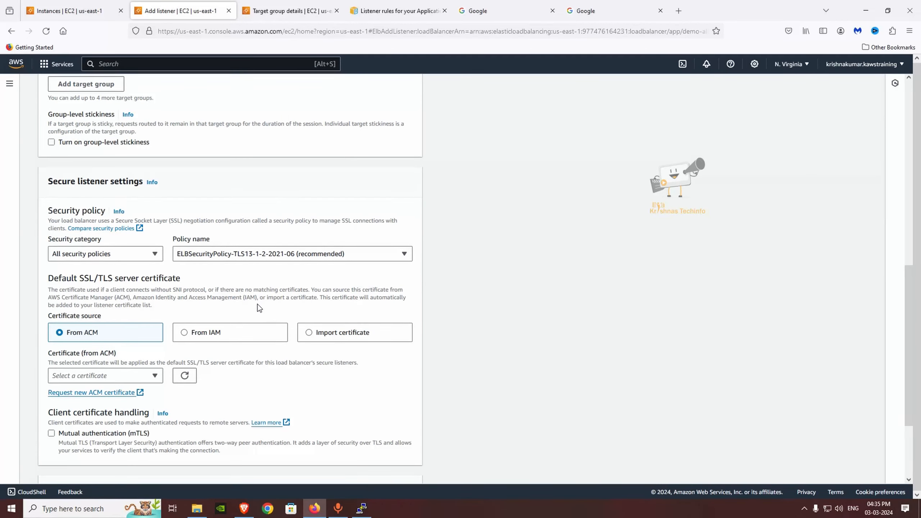
Step: Examine the HTTPS listener's security policy categories, ACM and import certificate sources, and default routing settings
click(139, 255)
click(140, 255)
scroll(328, 342, down, 1)
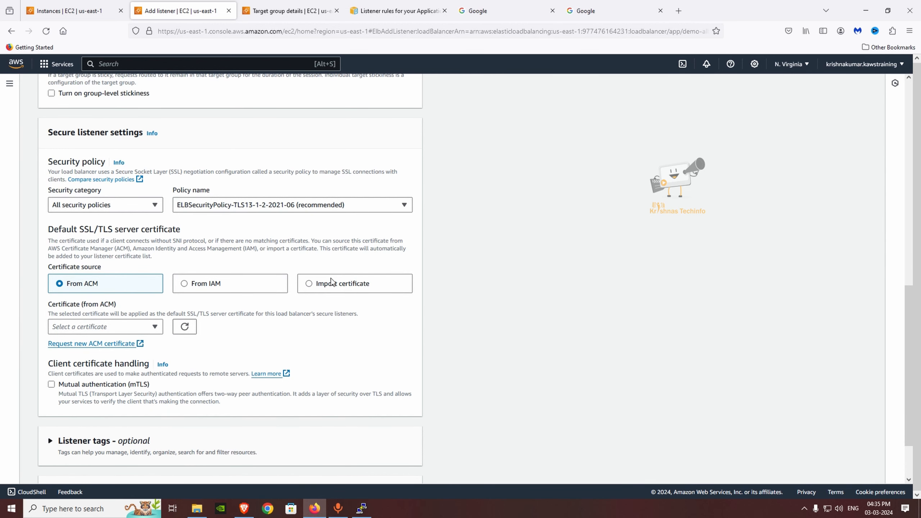
click(328, 287)
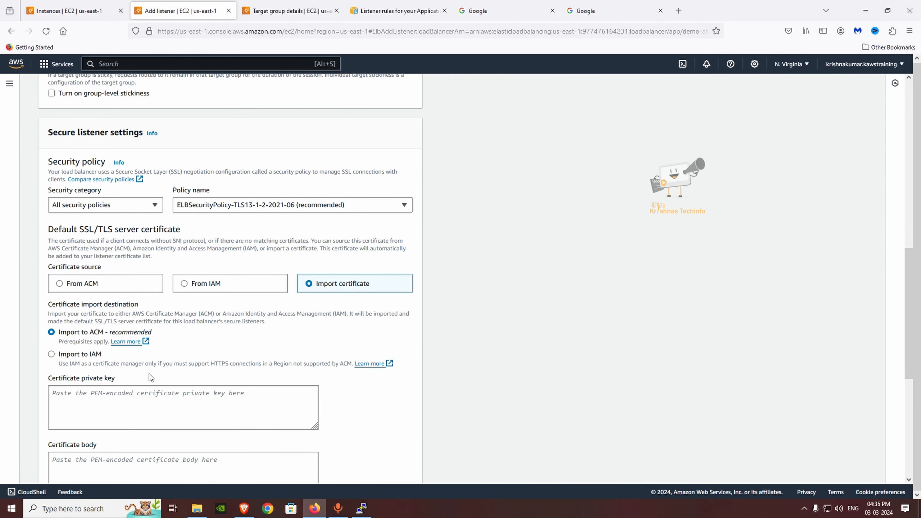
click(86, 284)
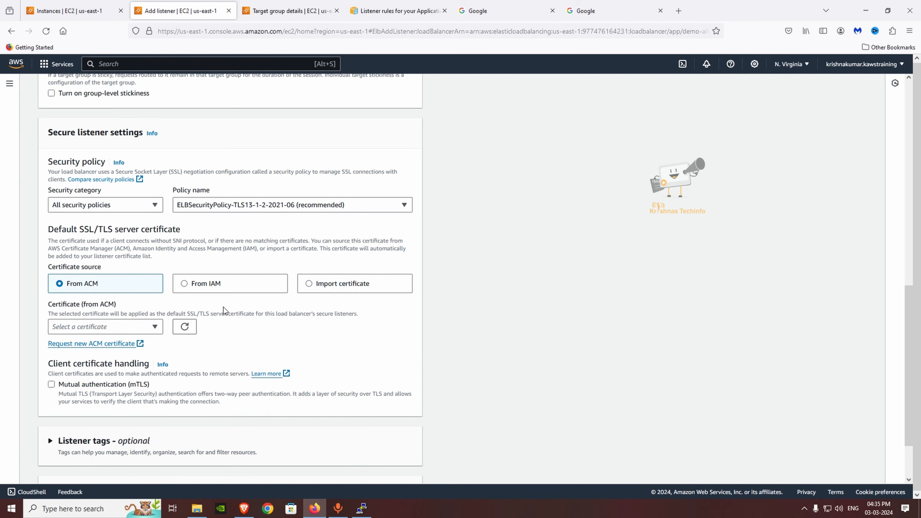
scroll(322, 340, up, 6)
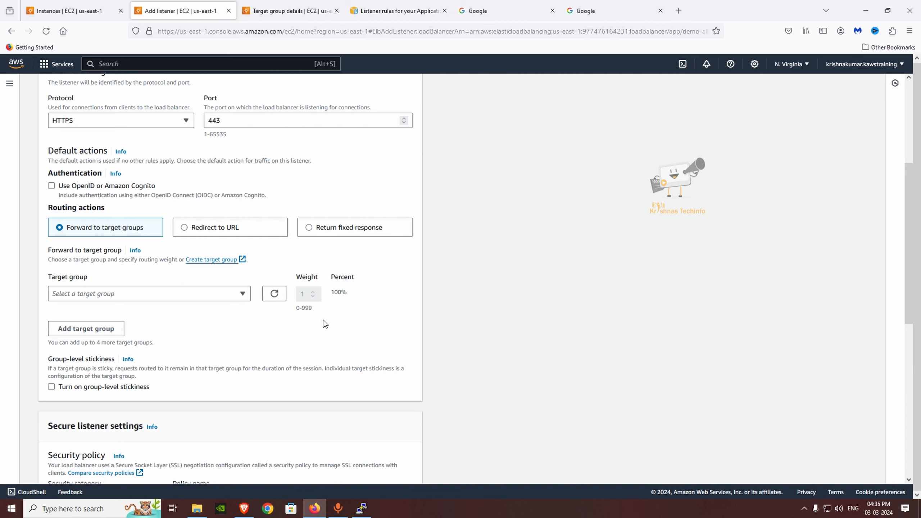
scroll(324, 321, down, 5)
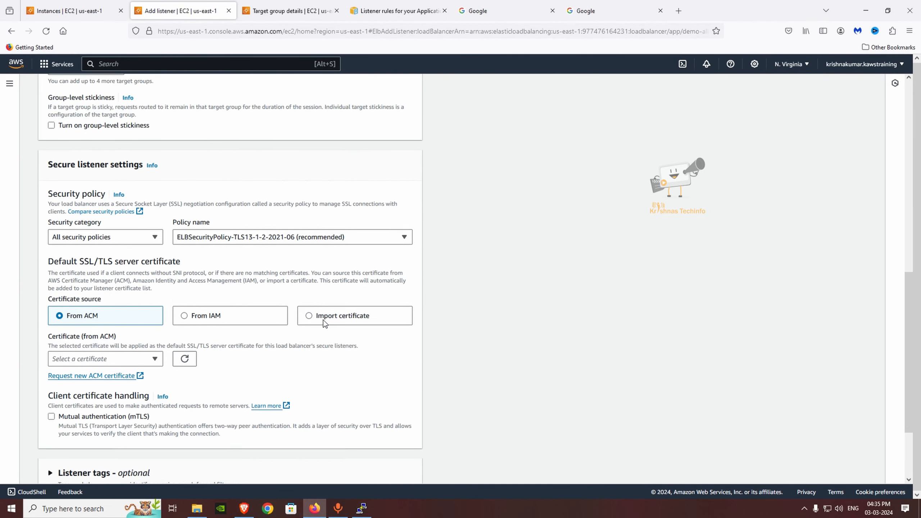
scroll(324, 323, down, 2)
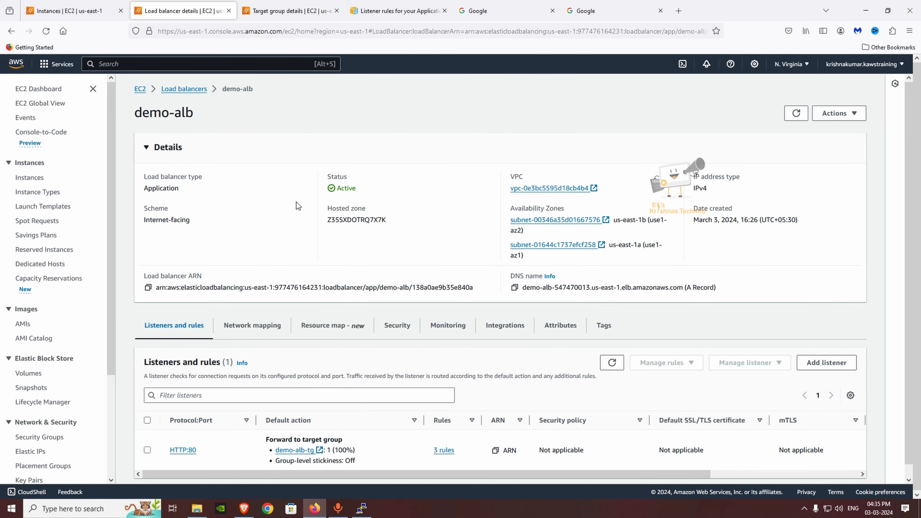
Step: Close the two Google browser tabs
click(552, 10)
click(552, 10)
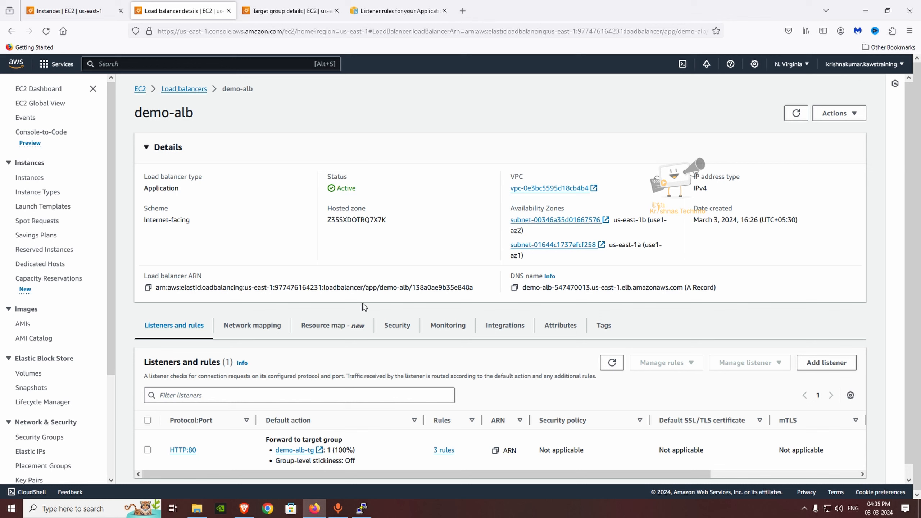